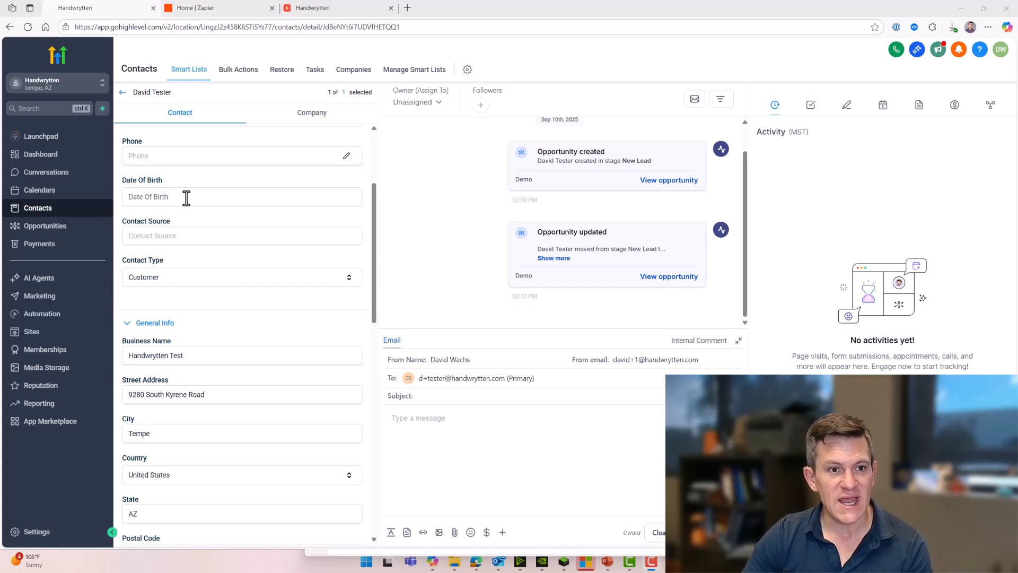
# - Open the Opportunities page of the CRM account
pyautogui.click(57, 232)
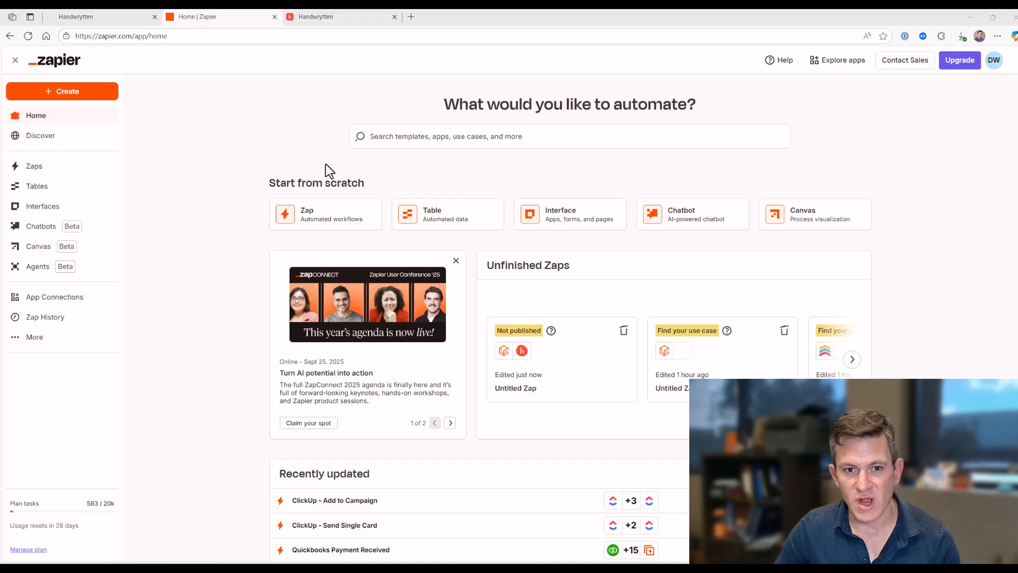
# - Switch to Zapier, create a new Zap and choose LeadConnector as its trigger app
pyautogui.click(100, 97)
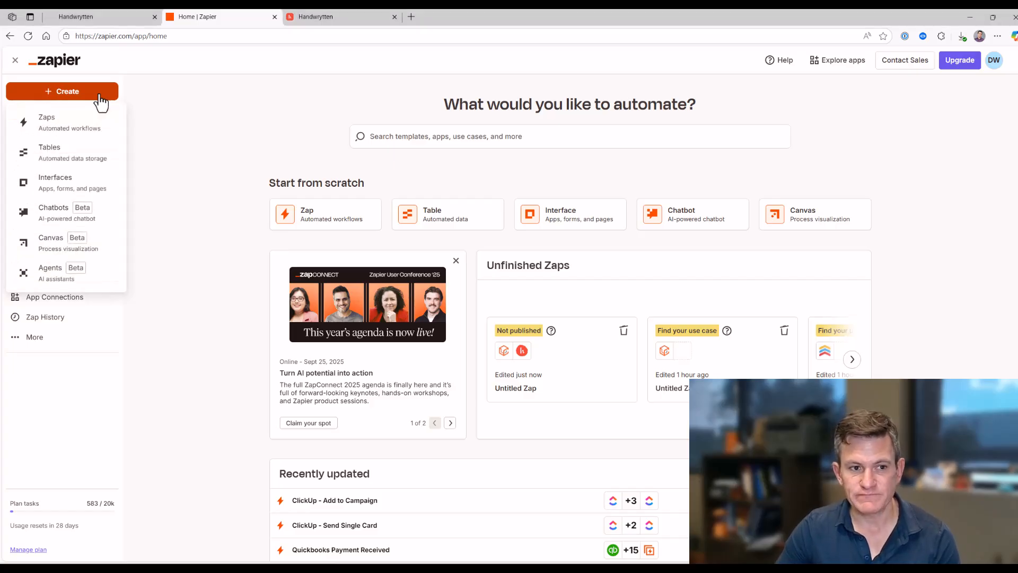
pyautogui.click(95, 127)
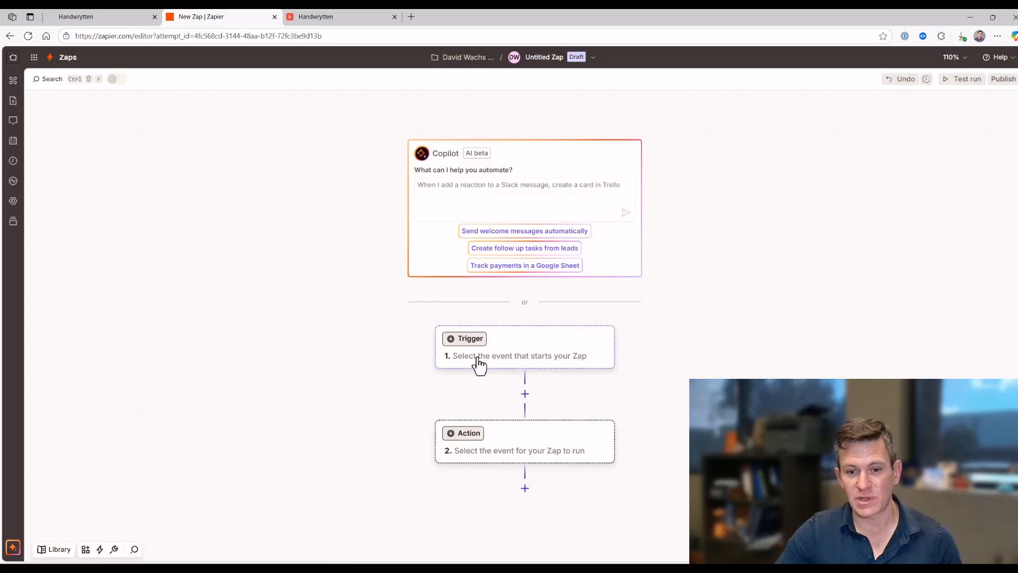
pyautogui.click(479, 363)
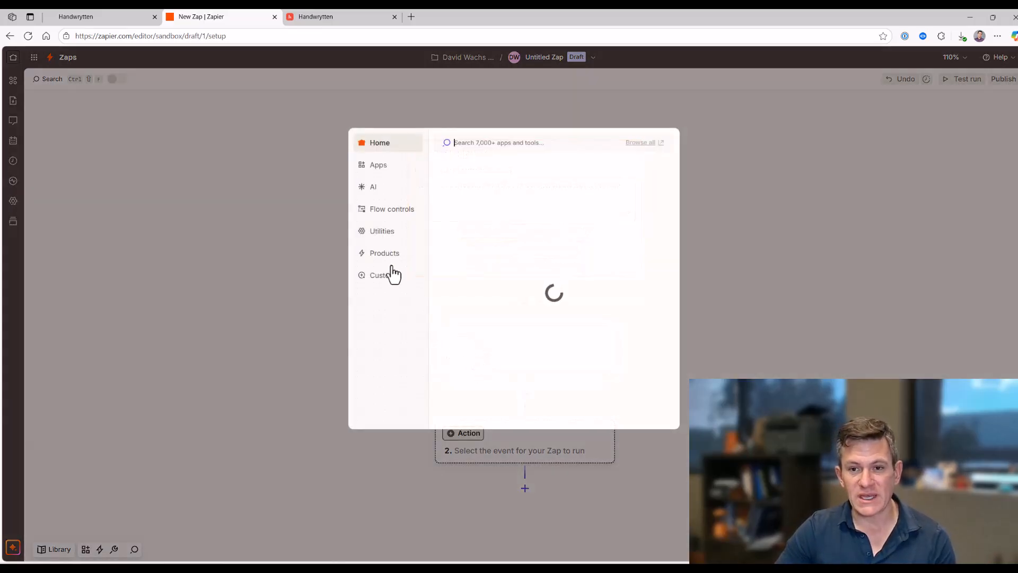
pyautogui.click(251, 115)
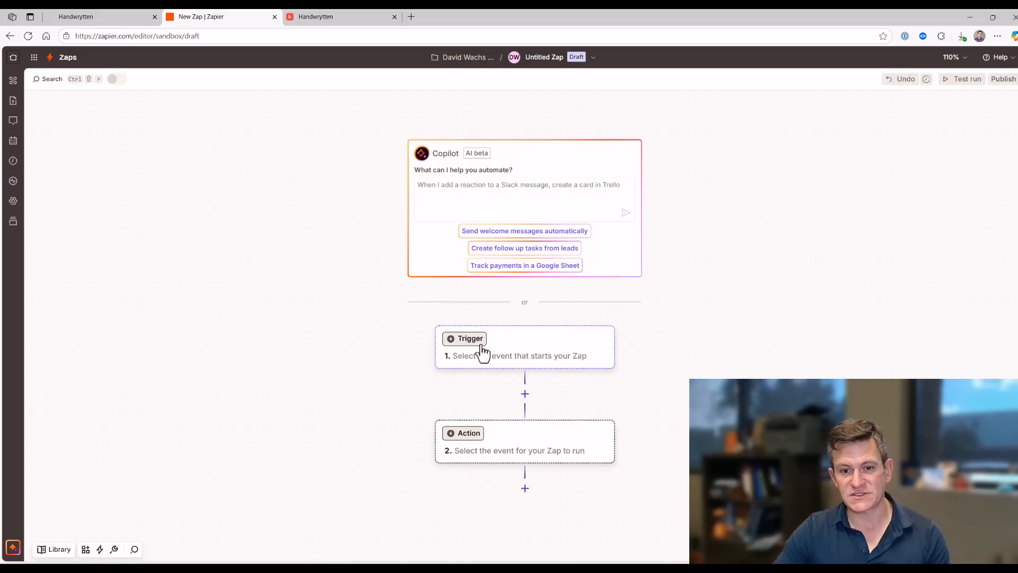
pyautogui.click(466, 347)
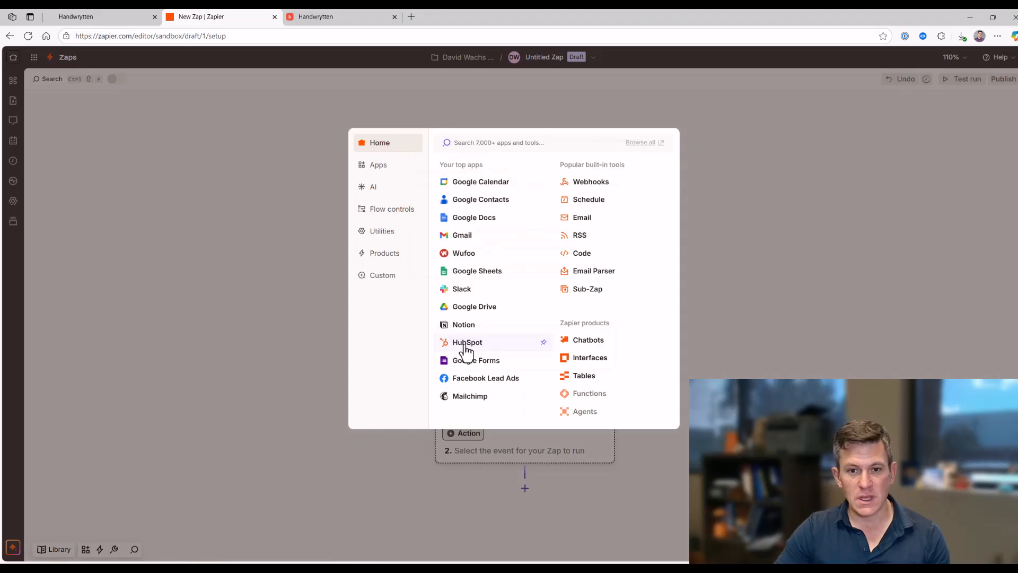
pyautogui.click(465, 143)
pyautogui.write('i')
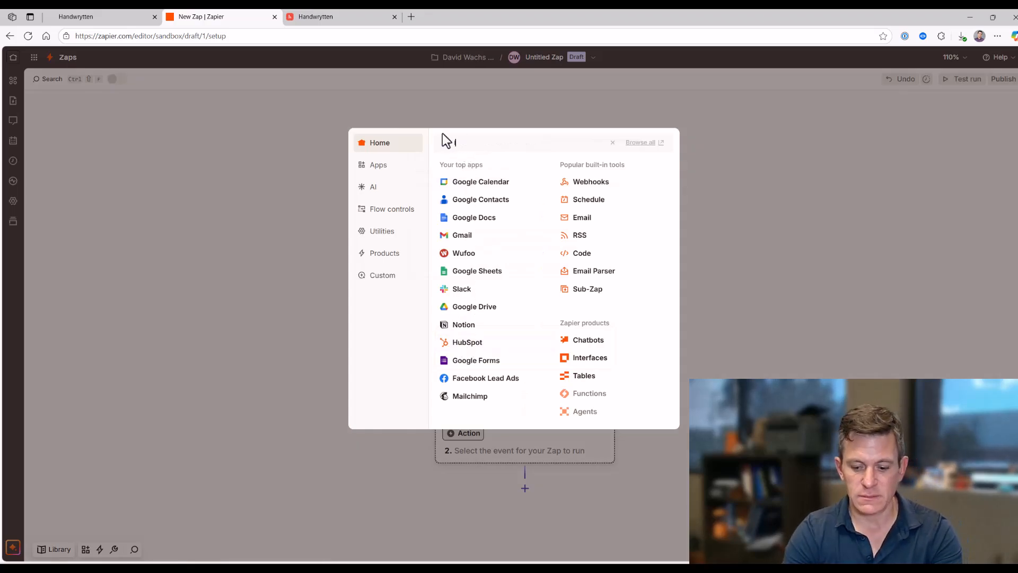
pyautogui.write('eadcon')
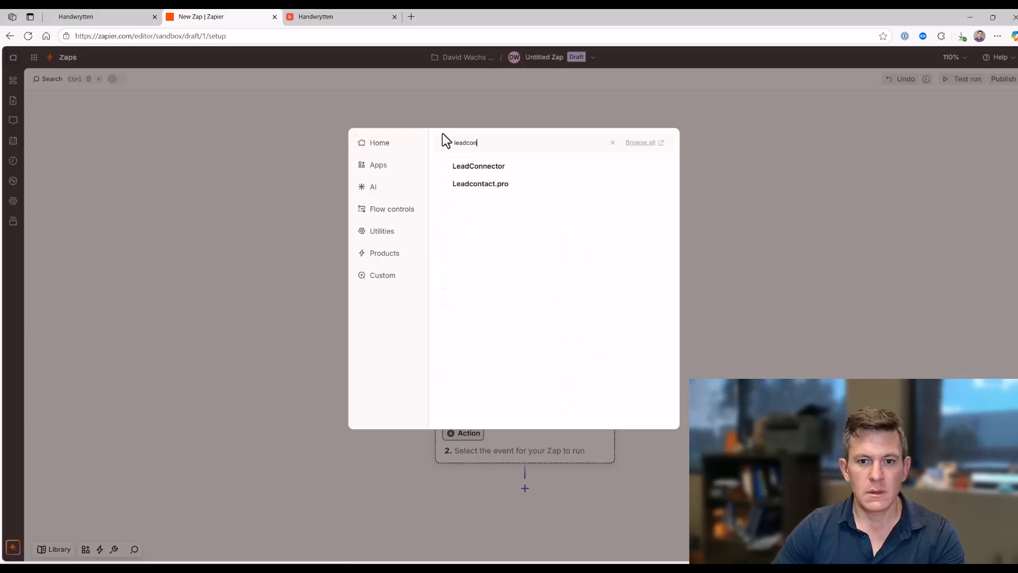
pyautogui.click(469, 174)
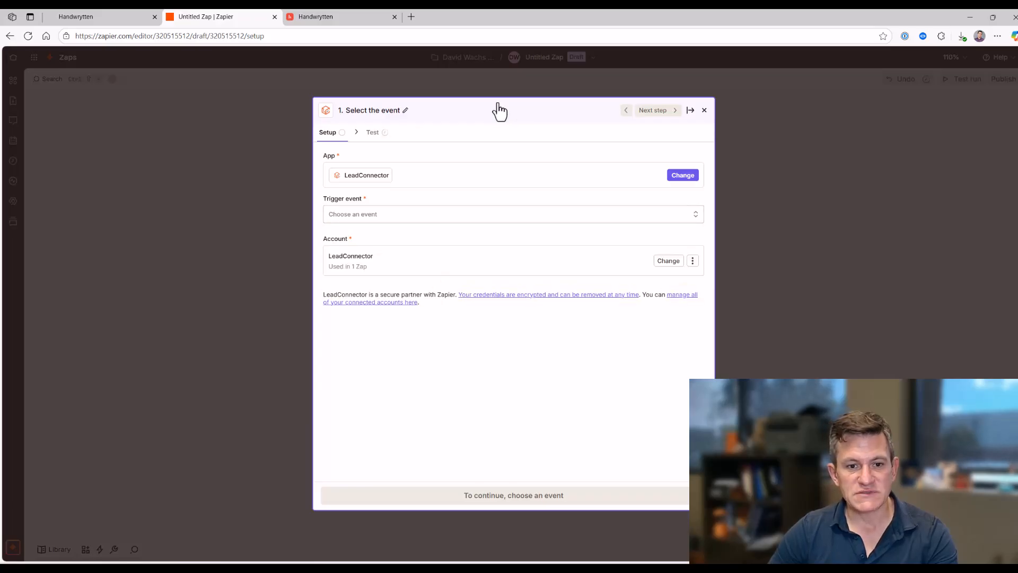
# - Review the permissions Zapier requests when connecting a new LeadConnector account, and close the request without granting them
pyautogui.click(669, 260)
pyautogui.click(468, 358)
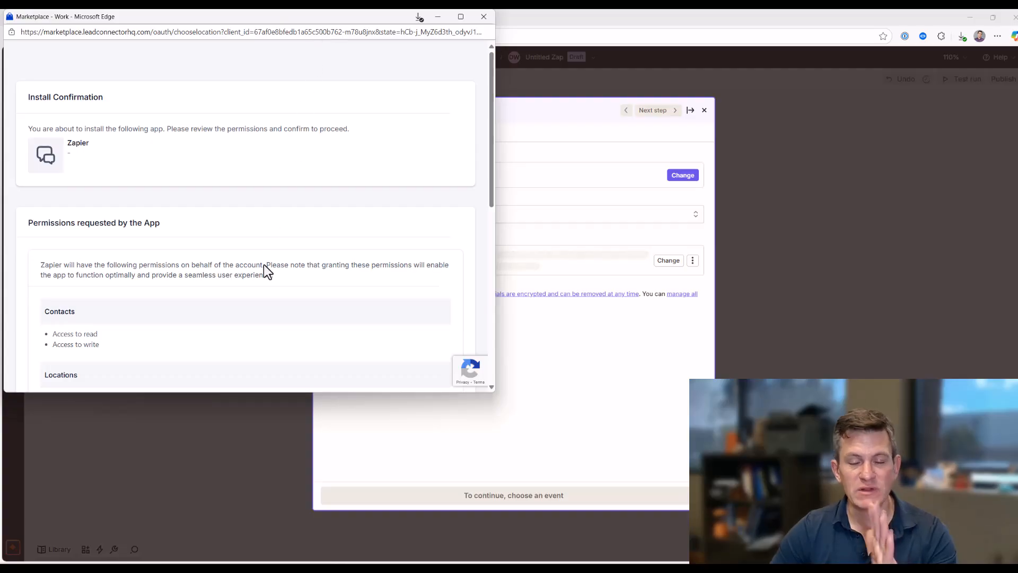
pyautogui.scroll(-3, 257, 291)
pyautogui.scroll(-5, 262, 298)
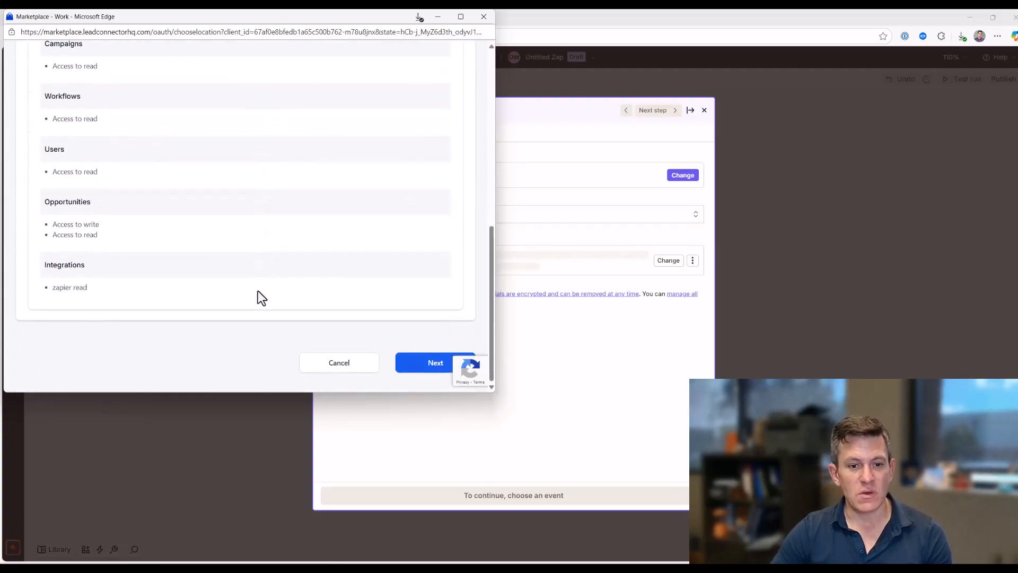
pyautogui.click(483, 17)
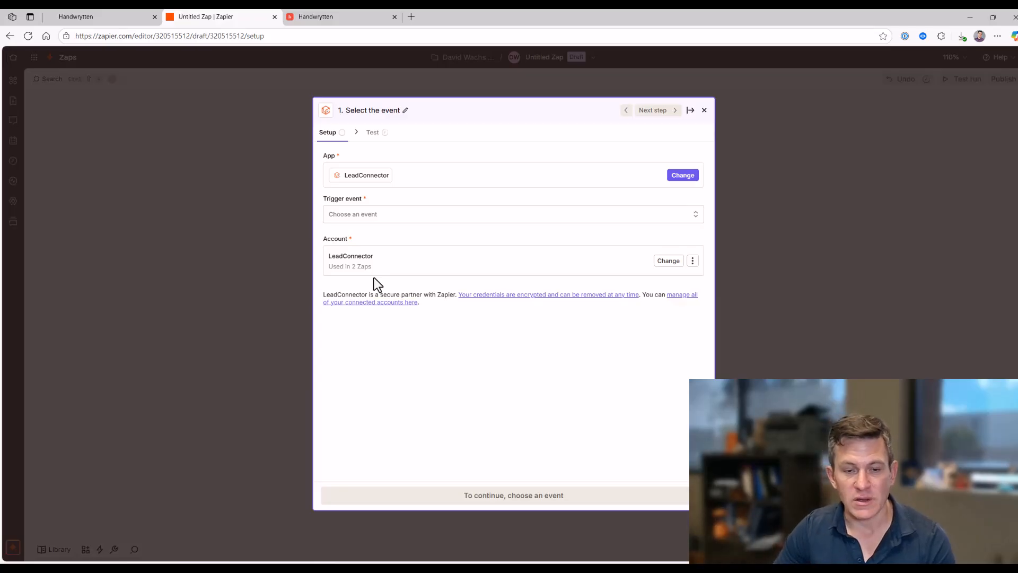
# - Set the LeadConnector trigger event to Pipeline Stage Changed and proceed to its configuration
pyautogui.click(394, 220)
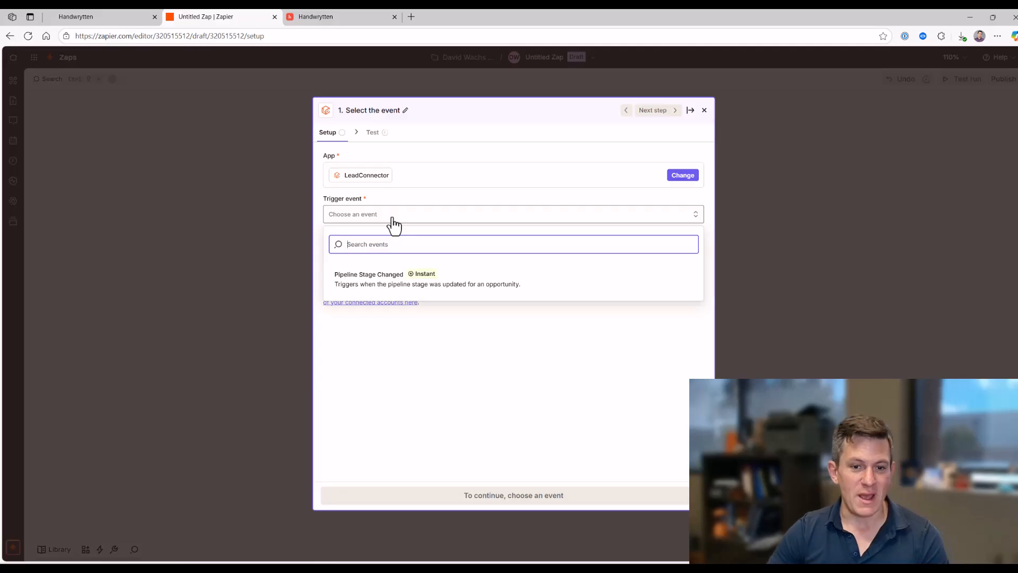
pyautogui.click(351, 287)
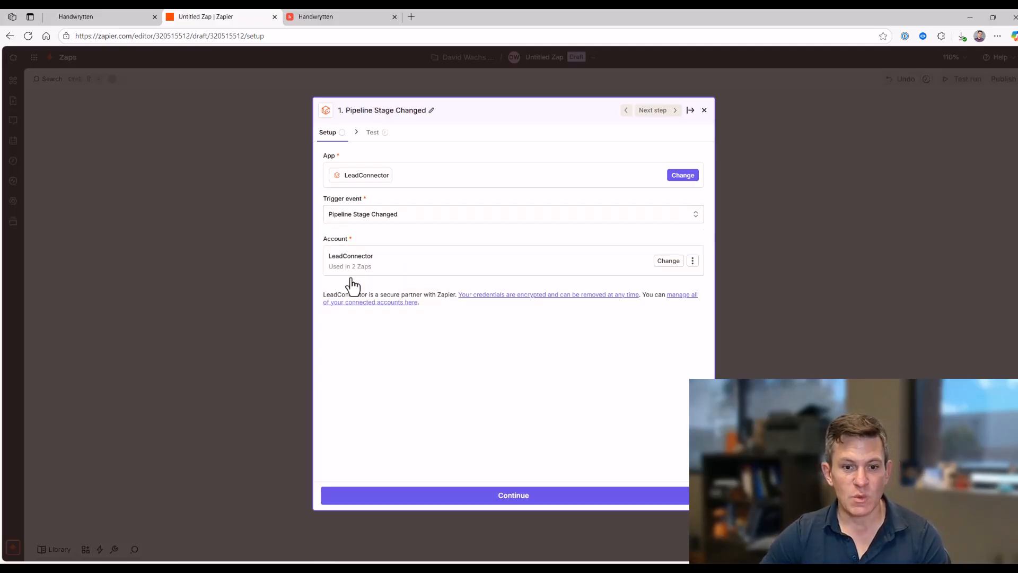
pyautogui.click(497, 495)
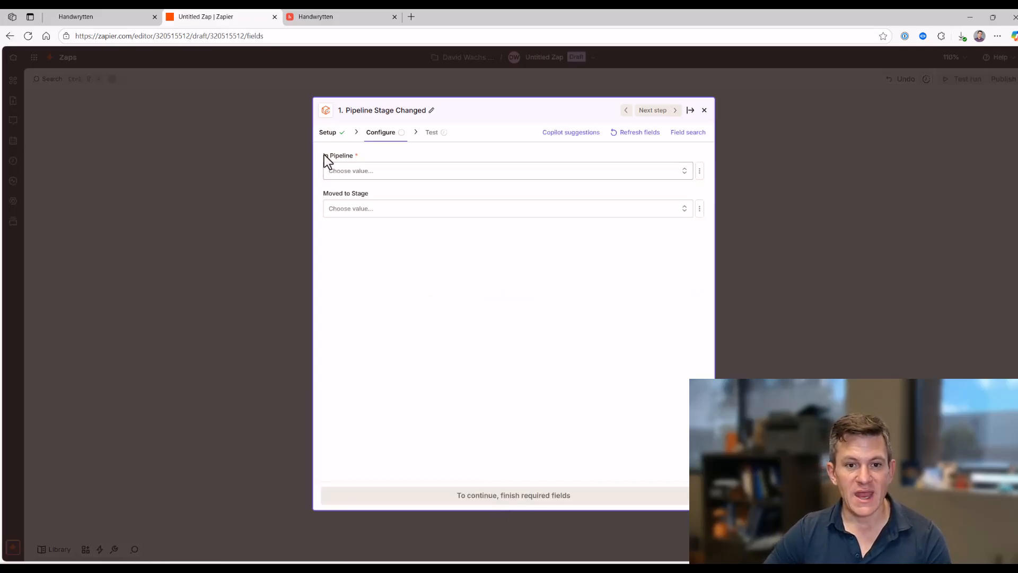
# - Configure the trigger for the Demo pipeline with Sent Handwrytten Note as the moved-to stage
pyautogui.click(358, 170)
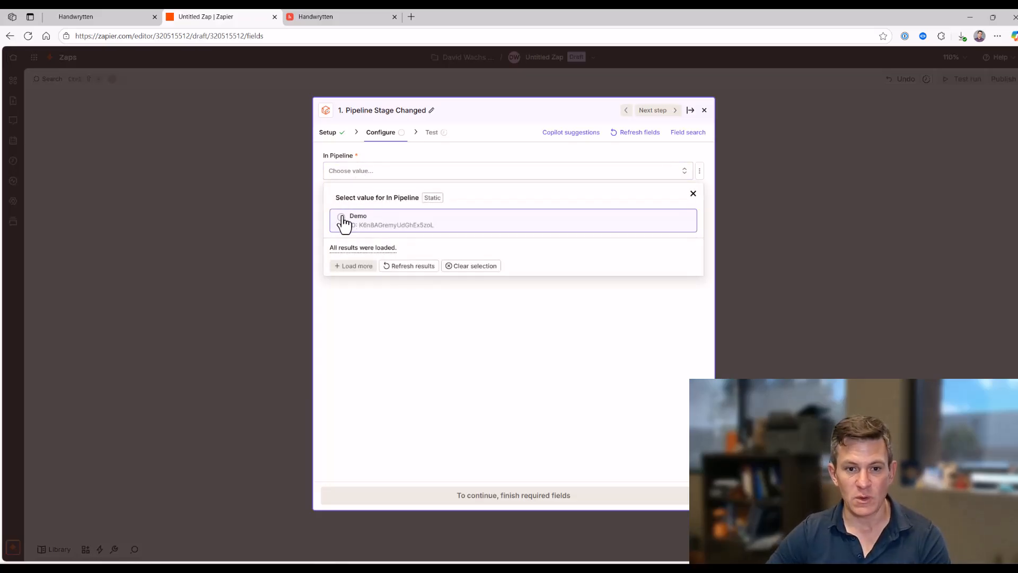
pyautogui.click(342, 222)
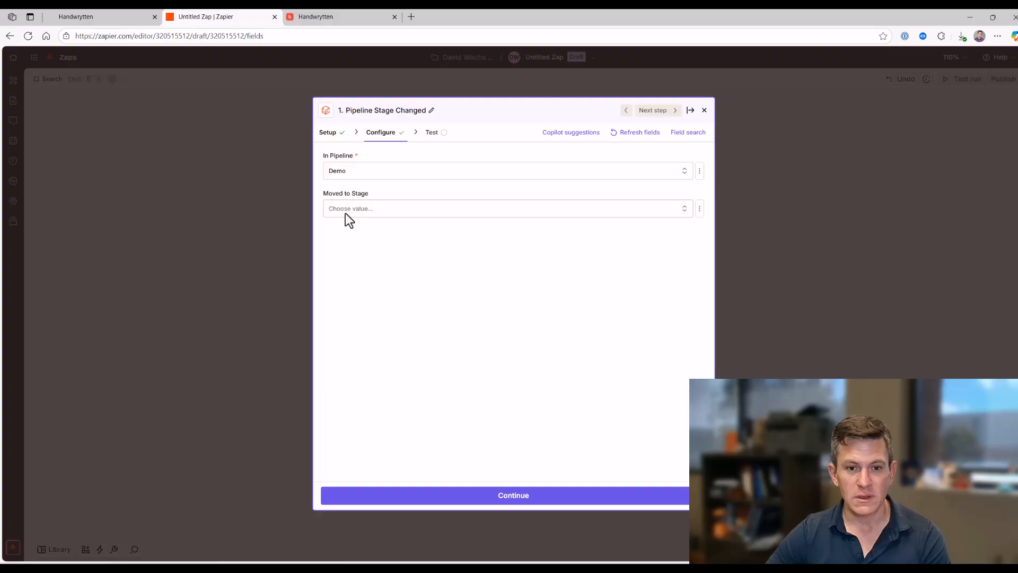
pyautogui.click(375, 210)
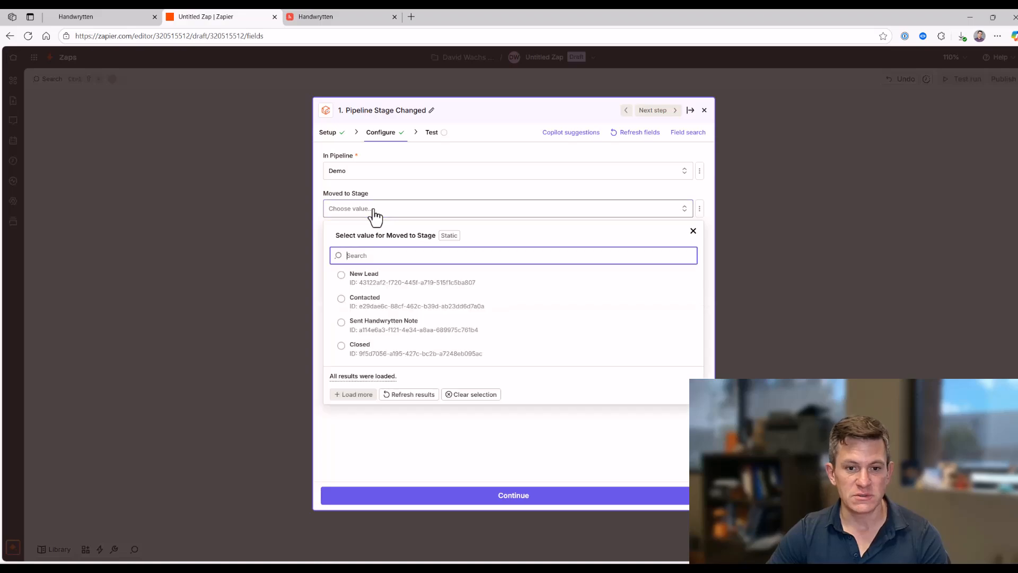
pyautogui.click(372, 328)
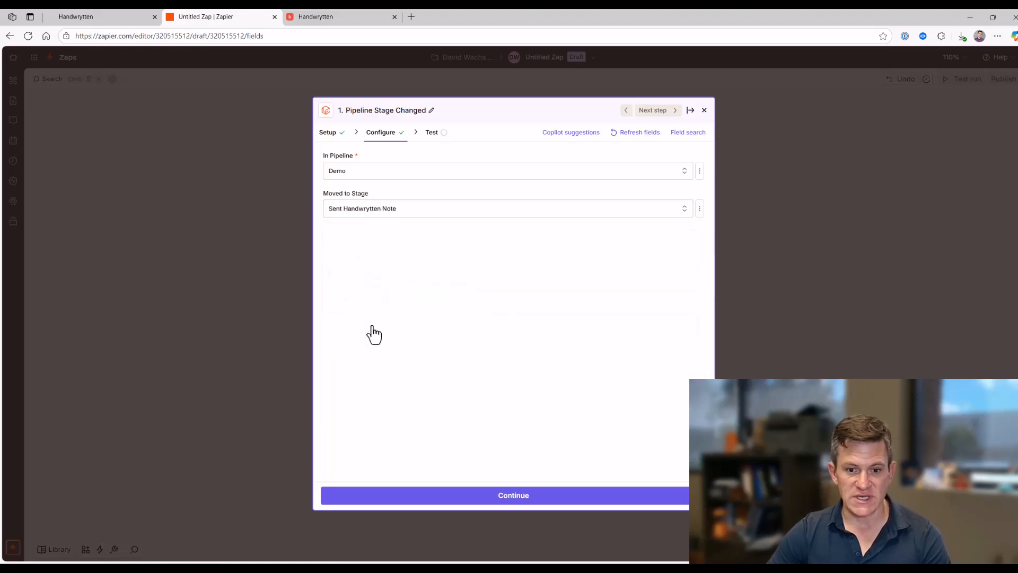
pyautogui.click(505, 498)
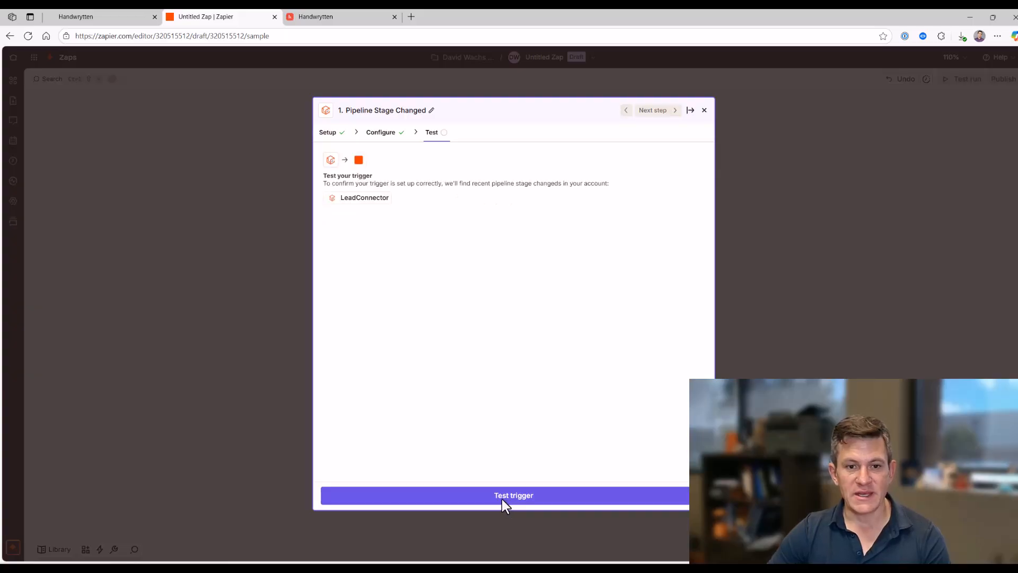
# - Test the trigger, check the contact fields of the pulled record and continue with Pipeline Stage Changed A
pyautogui.click(486, 498)
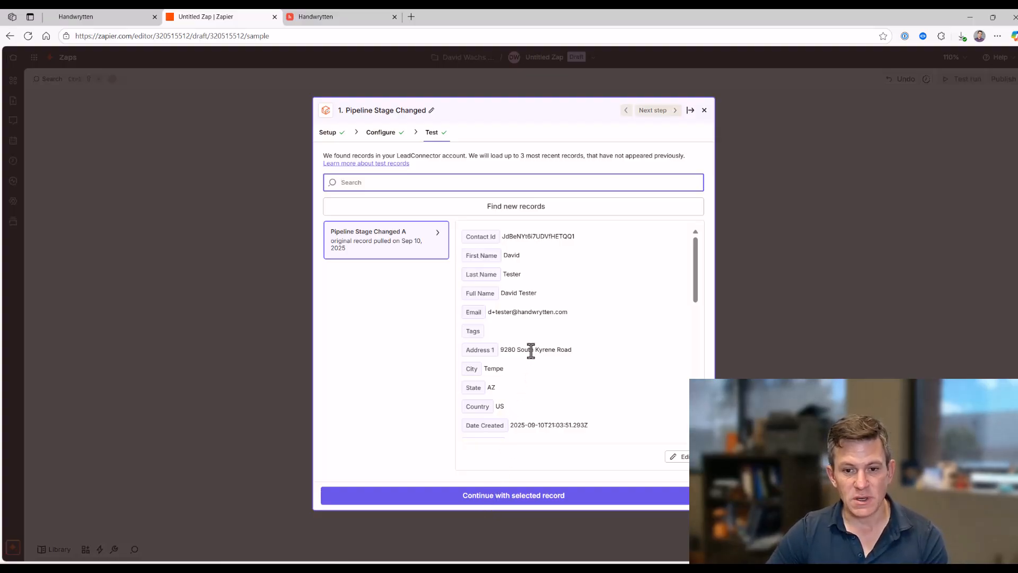
pyautogui.scroll(-3, 530, 350)
pyautogui.scroll(1, 534, 357)
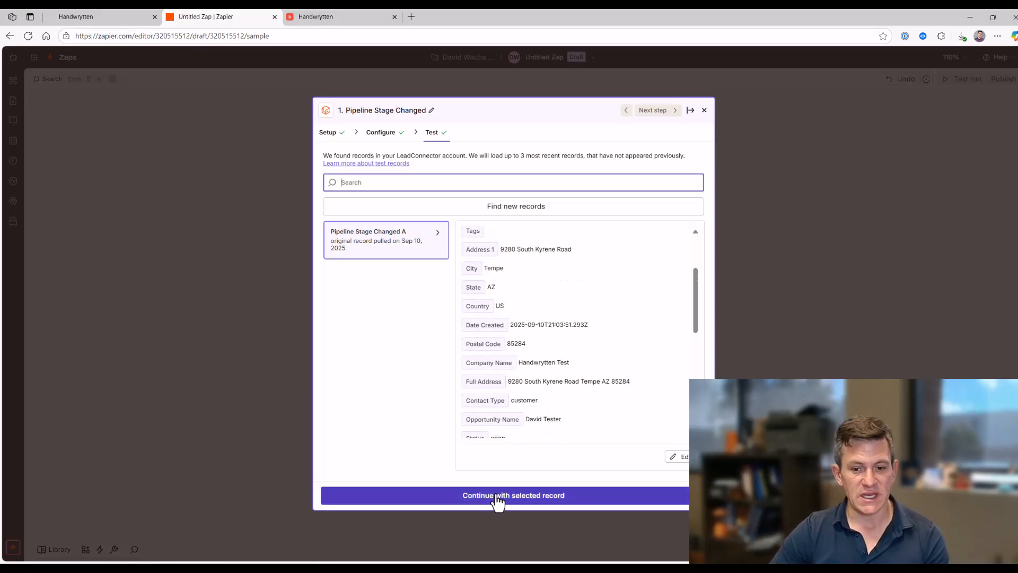
pyautogui.click(497, 496)
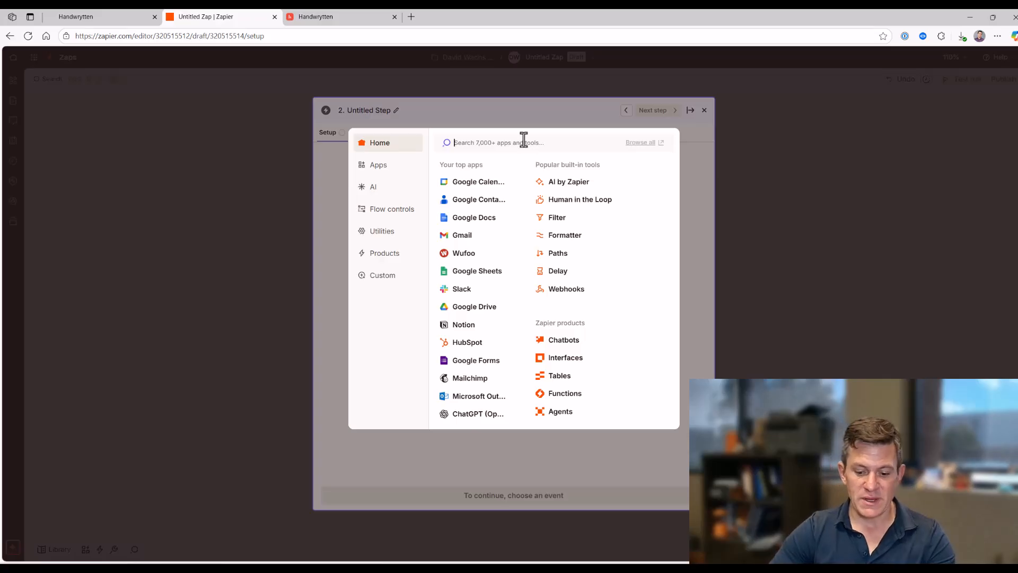
# - Choose Handwrytten as the app for the Zap's second step and set its action event to Send Card
pyautogui.write('hand')
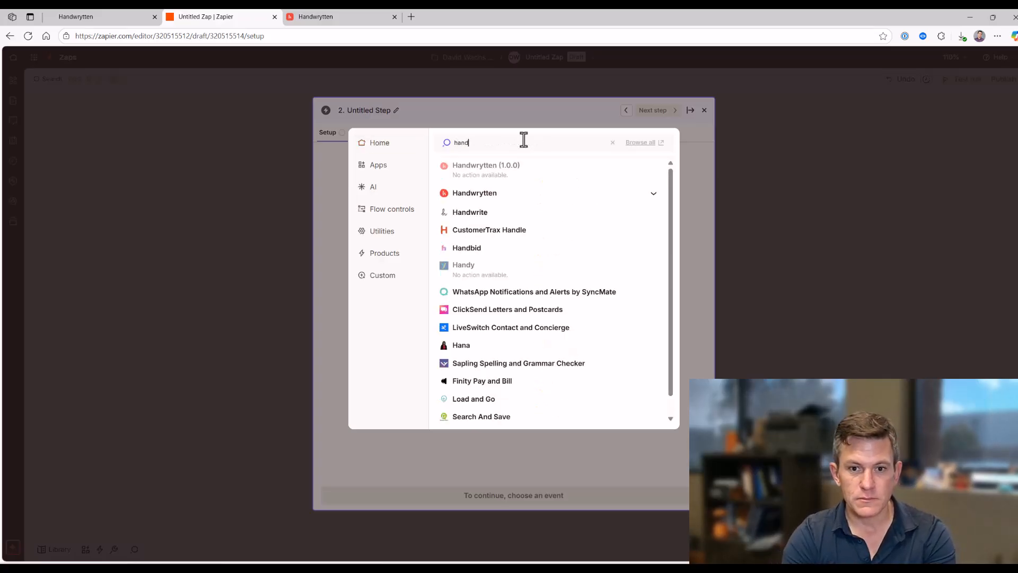
pyautogui.click(481, 196)
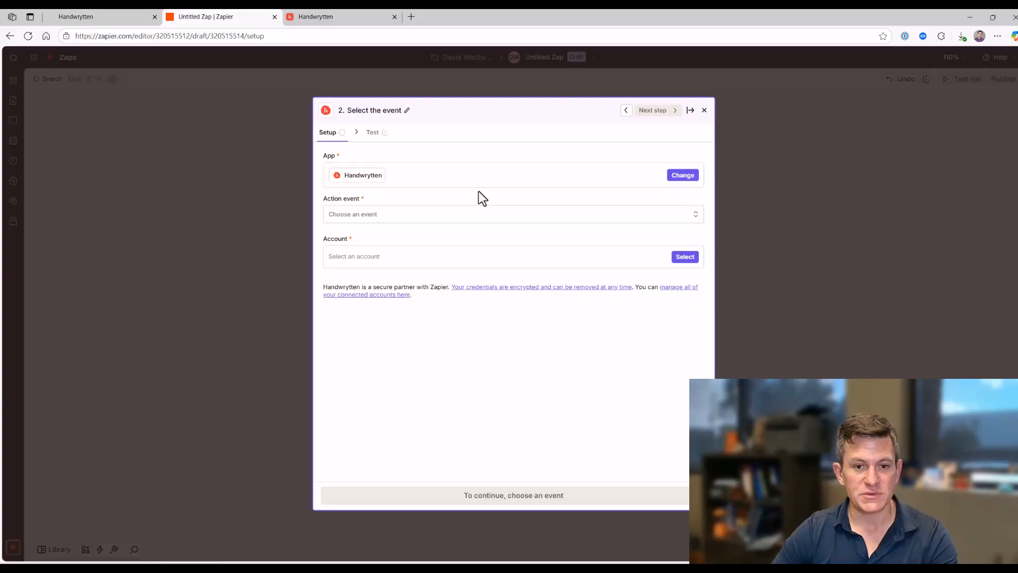
pyautogui.click(435, 214)
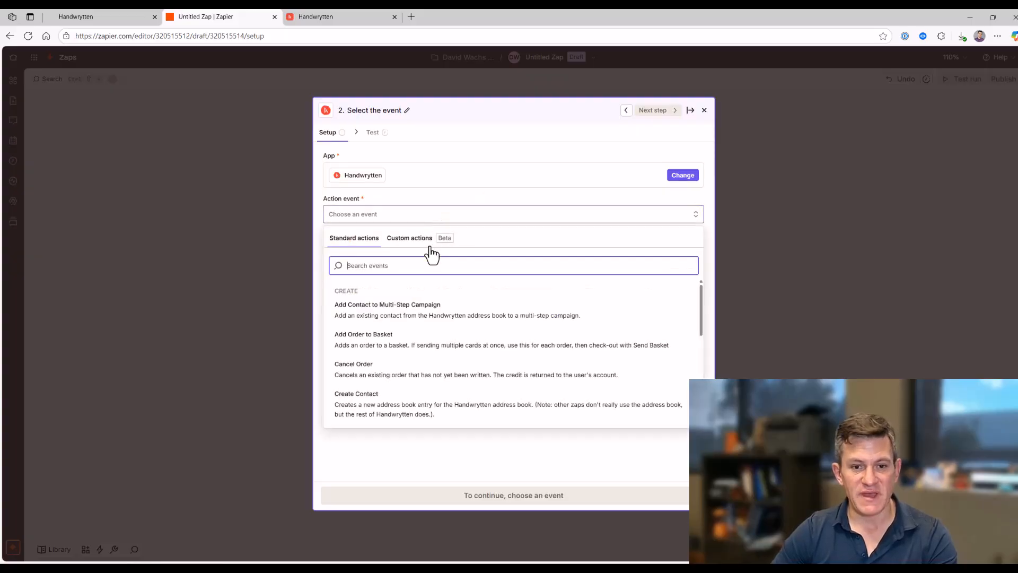
pyautogui.scroll(-3, 410, 358)
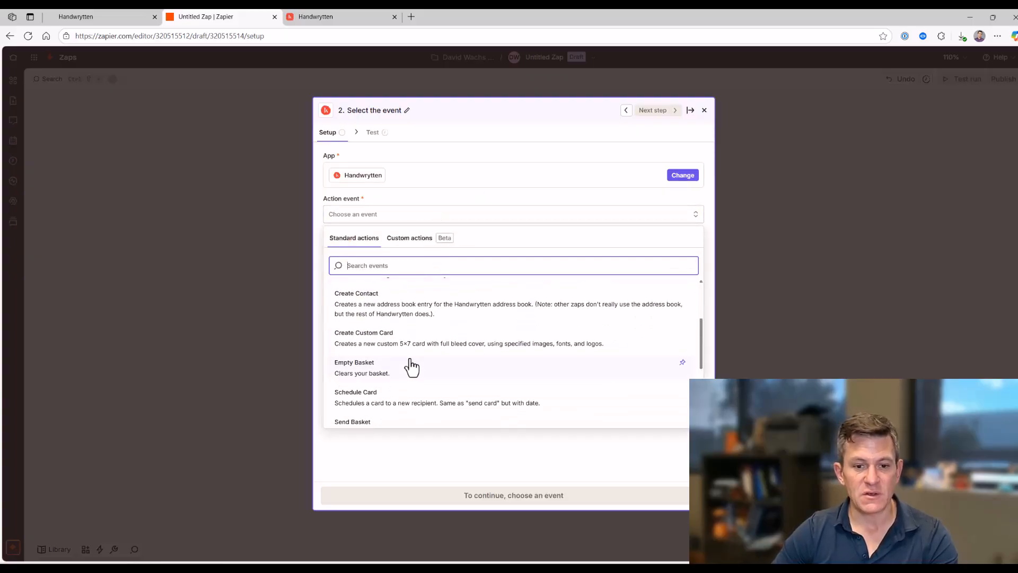
pyautogui.scroll(-3, 412, 366)
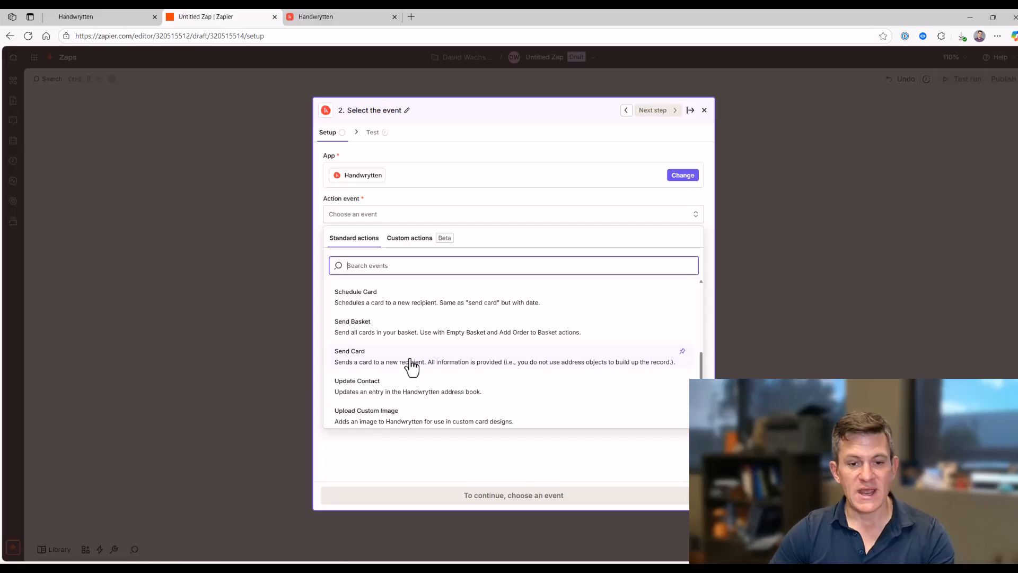
pyautogui.scroll(3, 411, 366)
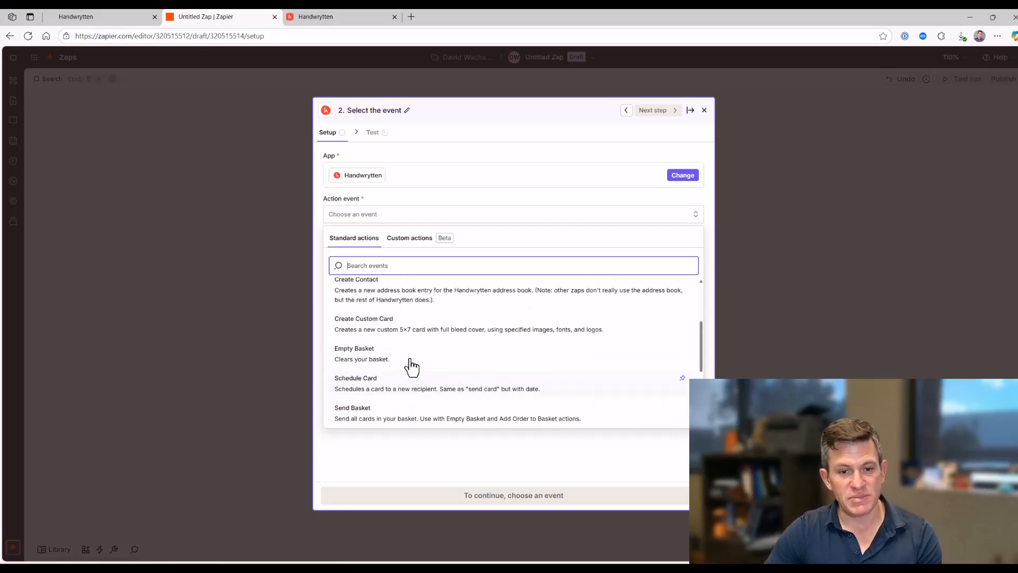
pyautogui.scroll(1, 408, 358)
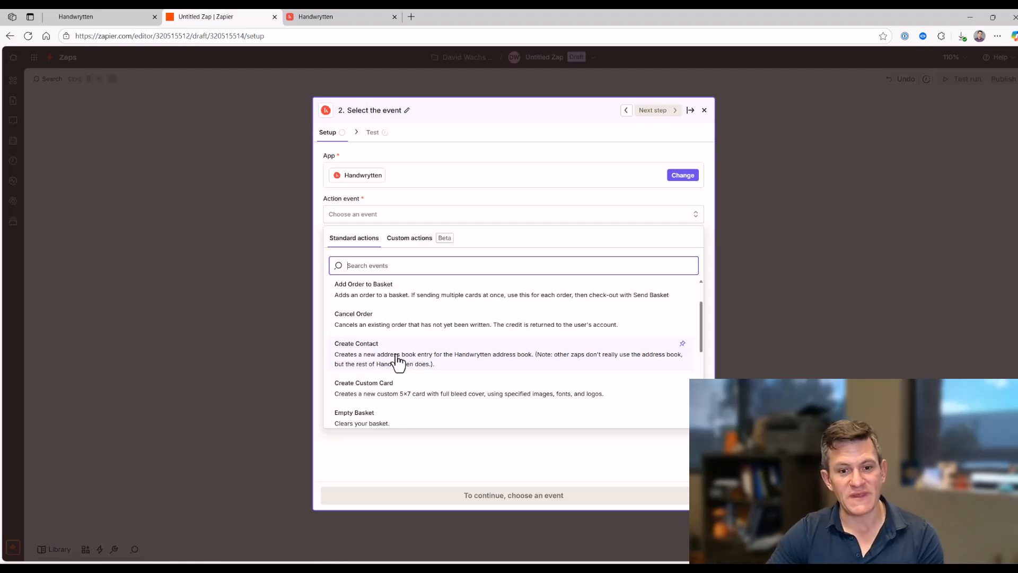
pyautogui.scroll(-2, 542, 364)
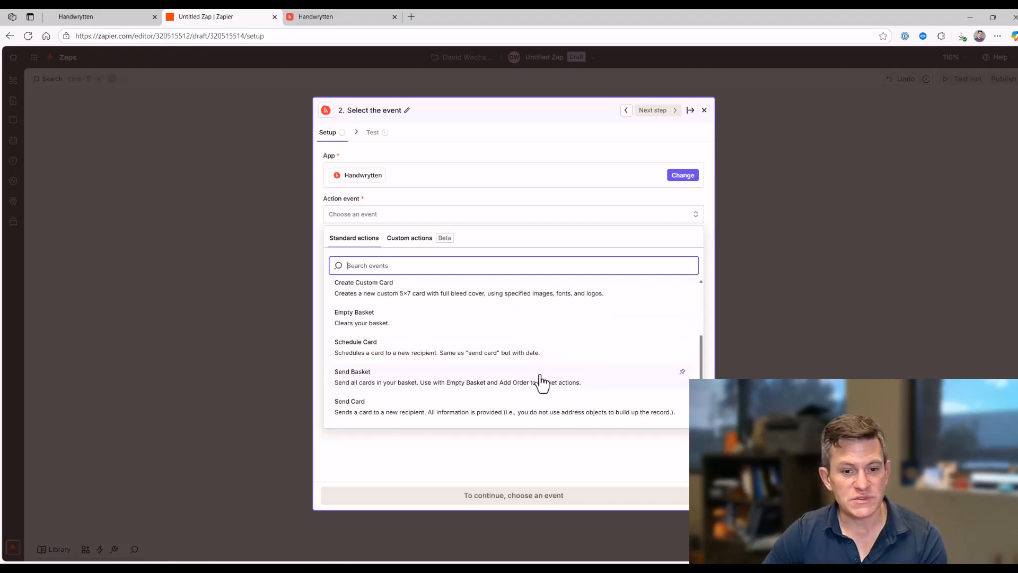
pyautogui.scroll(-1, 541, 380)
pyautogui.click(530, 362)
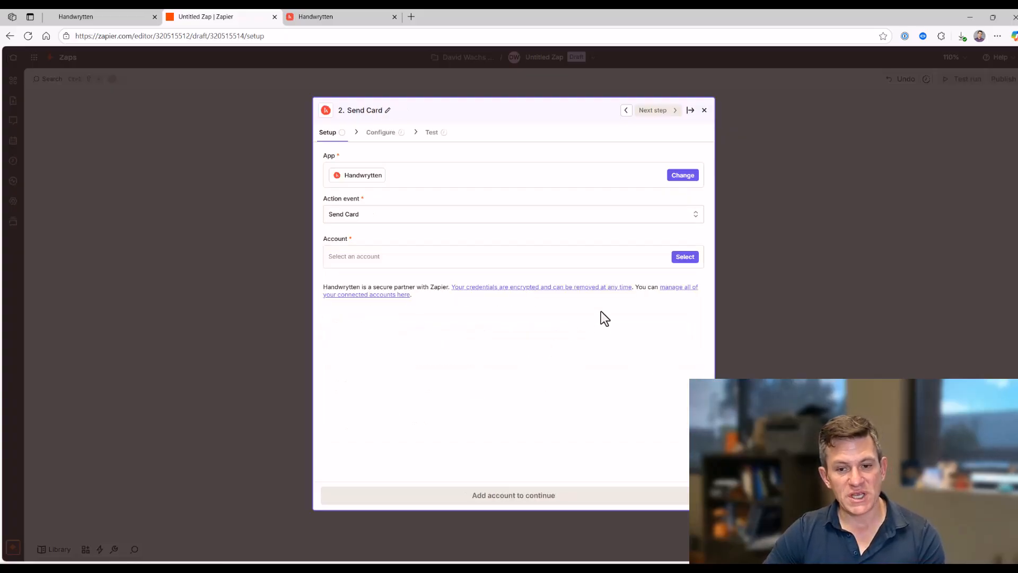
# - Start connecting a new Handwrytten account for the Send Card step and move the authorization window over the Zap editor
pyautogui.click(685, 258)
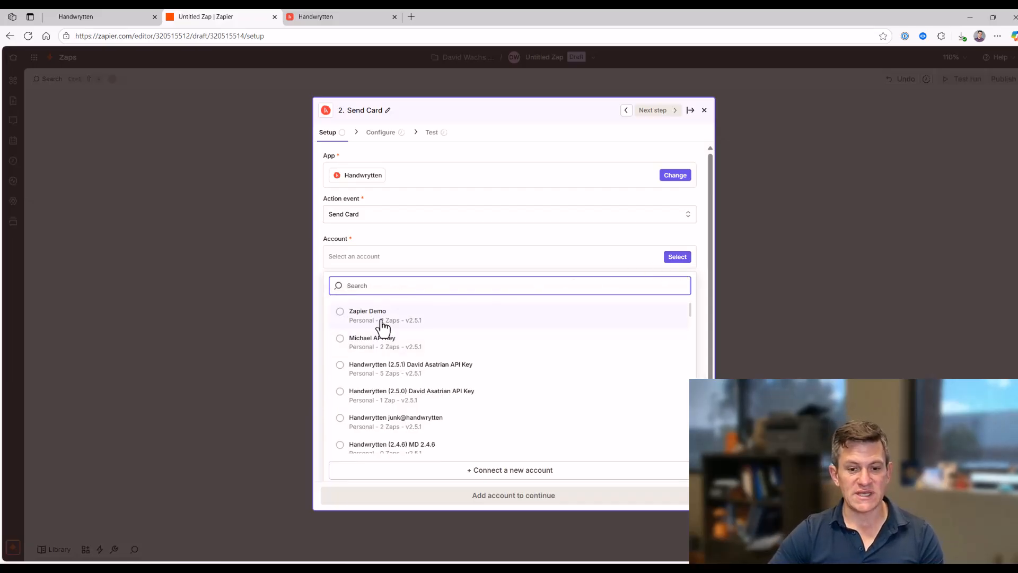
pyautogui.click(527, 471)
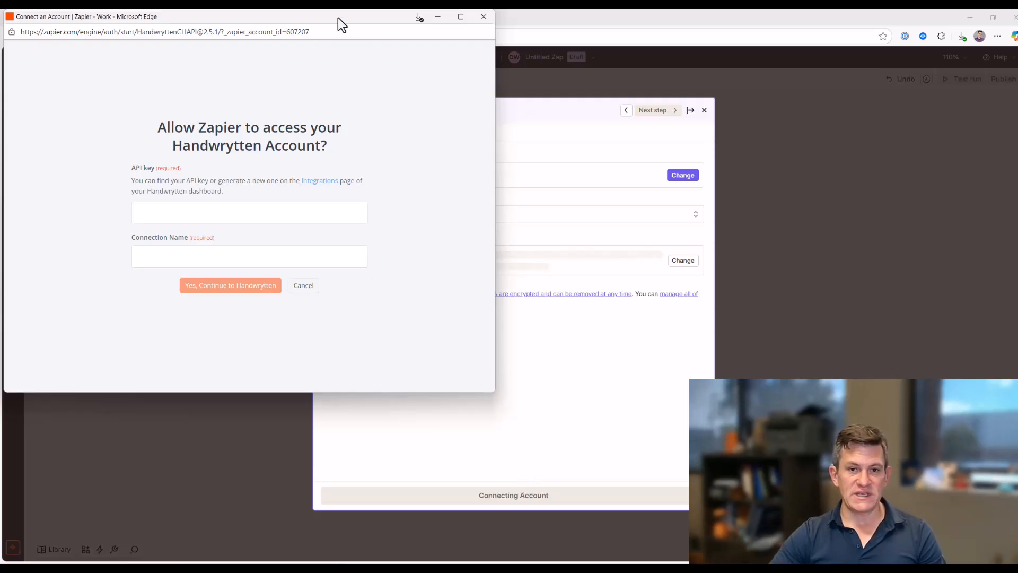
pyautogui.moveTo(339, 18); pyautogui.dragTo(495, 126)
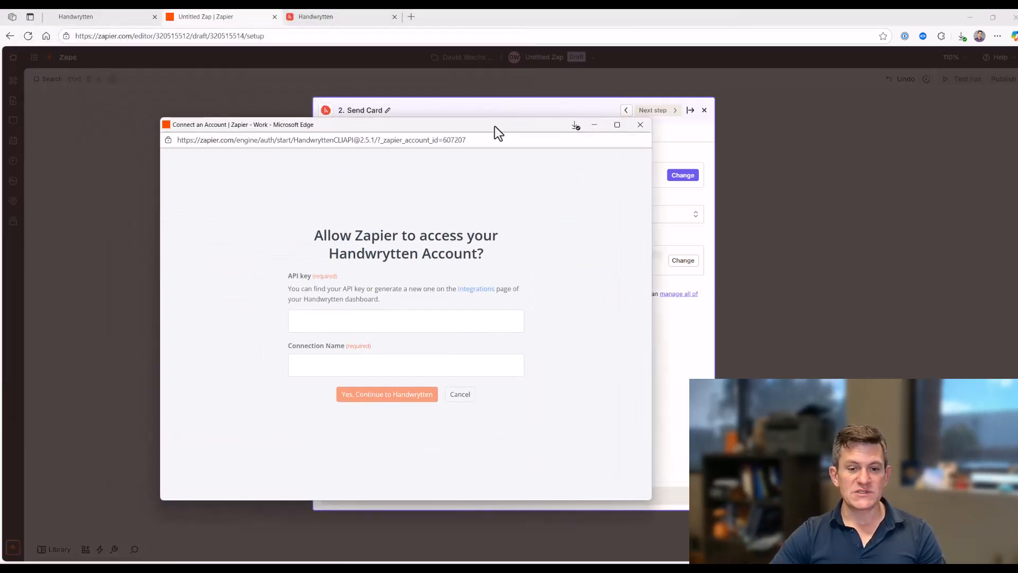
# - Switch to the Handwrytten dashboard and open its Integrations page
pyautogui.click(342, 18)
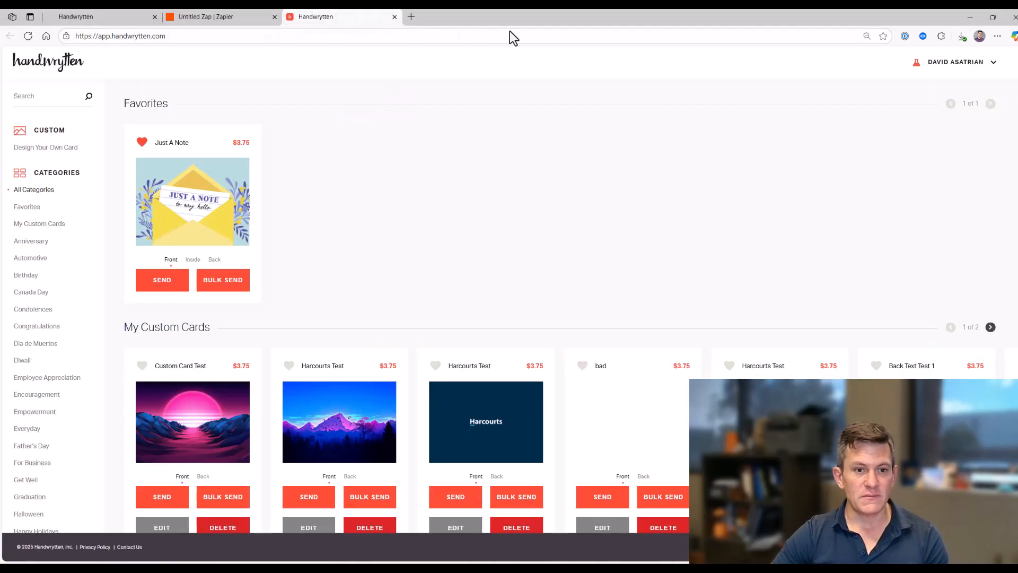
pyautogui.click(943, 66)
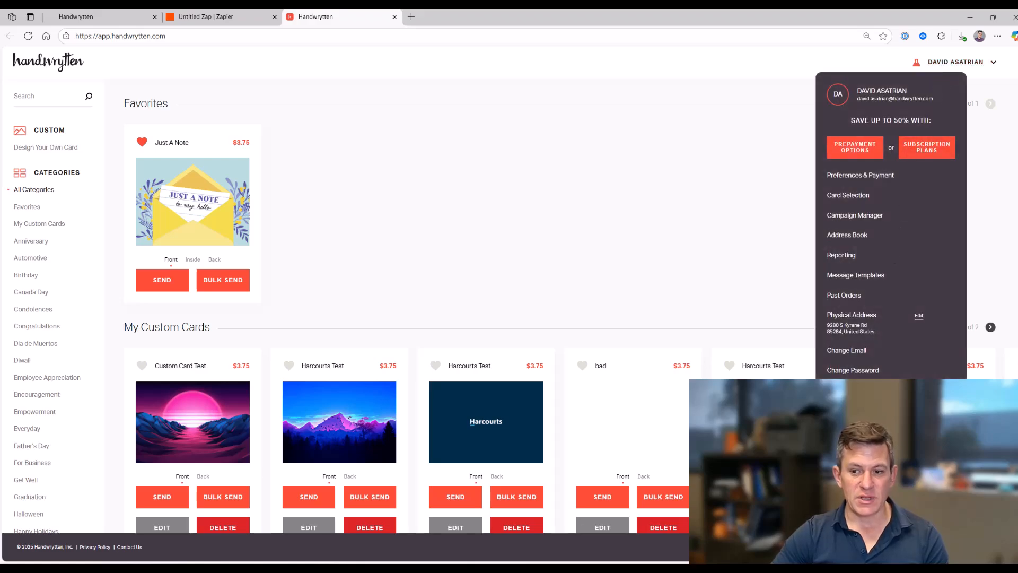
pyautogui.click(846, 391)
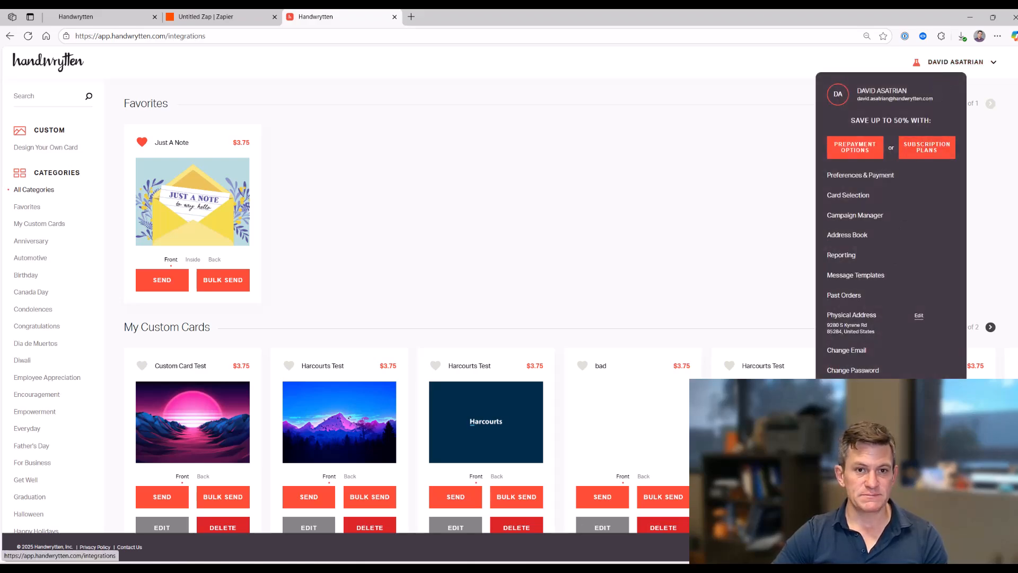
# - Create a new Handwrytten API key named GHLZapierDemo and copy the key
pyautogui.click(306, 474)
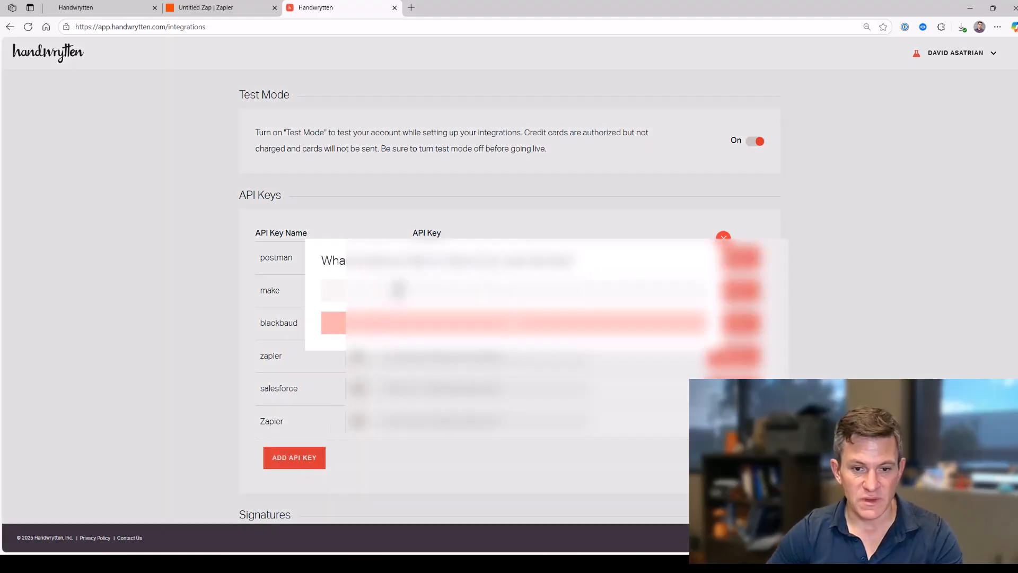
pyautogui.write('GHLZ')
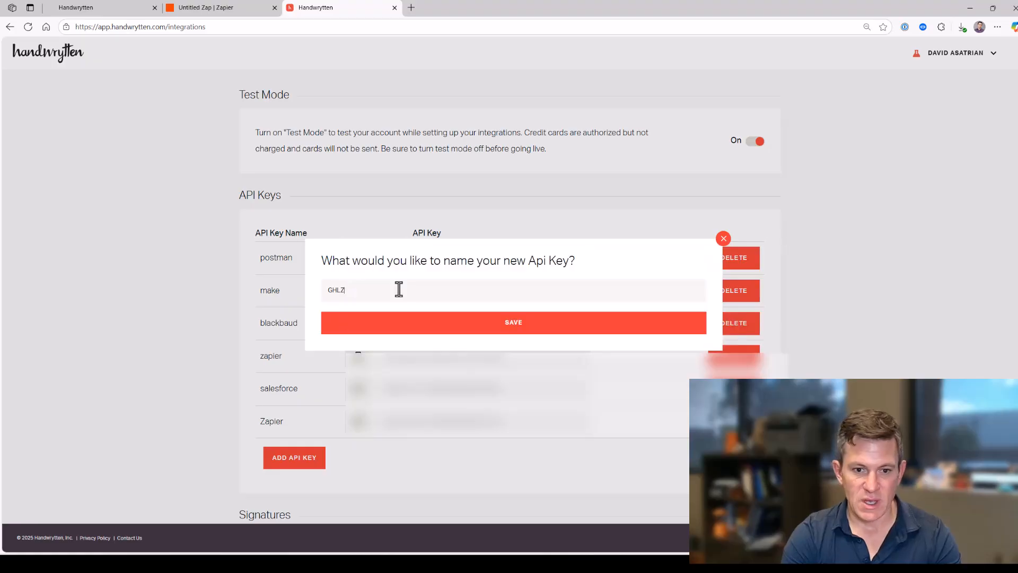
pyautogui.write('apierDe')
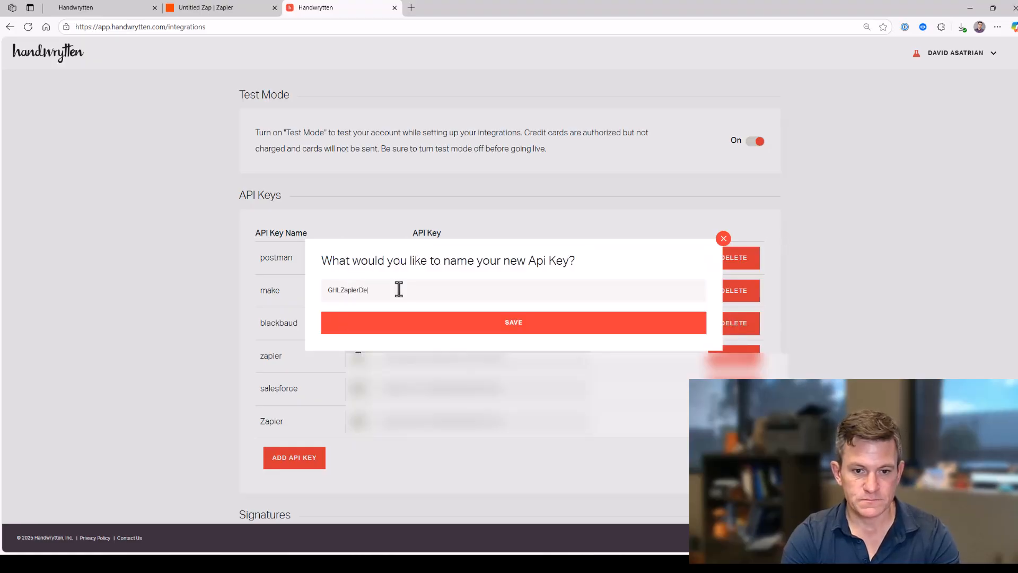
pyautogui.write('mo')
pyautogui.click(411, 328)
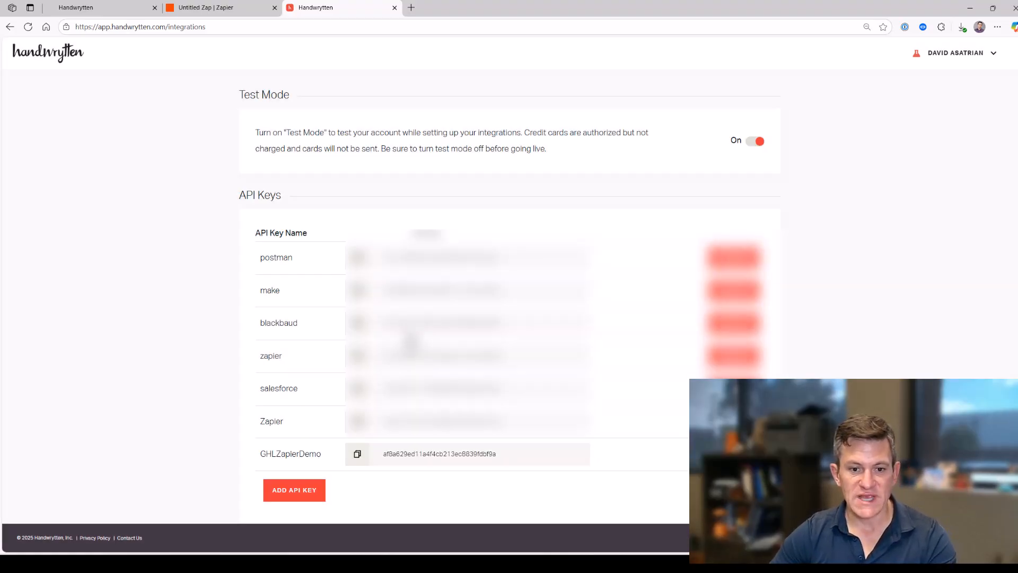
pyautogui.click(353, 454)
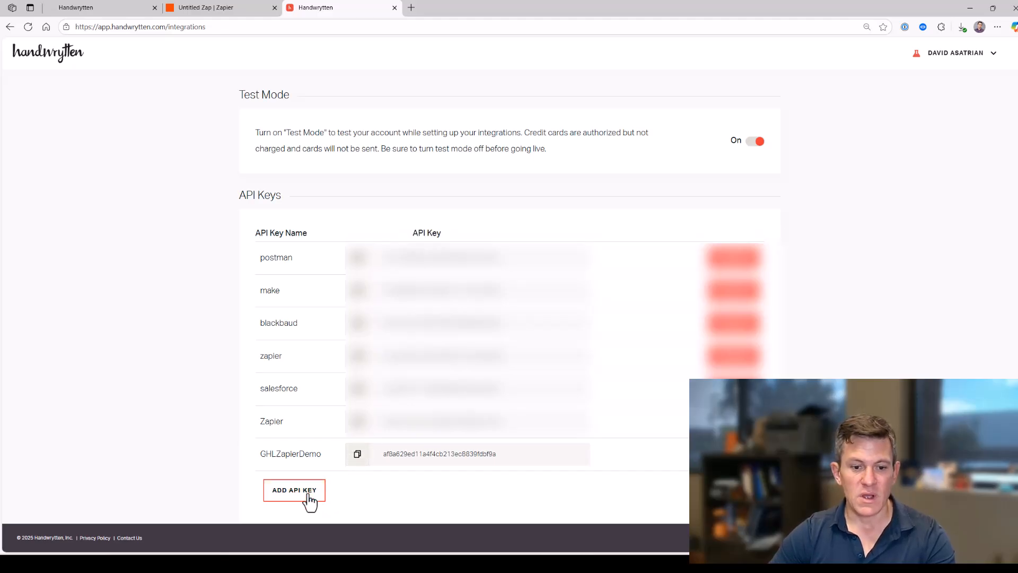
pyautogui.click(227, 9)
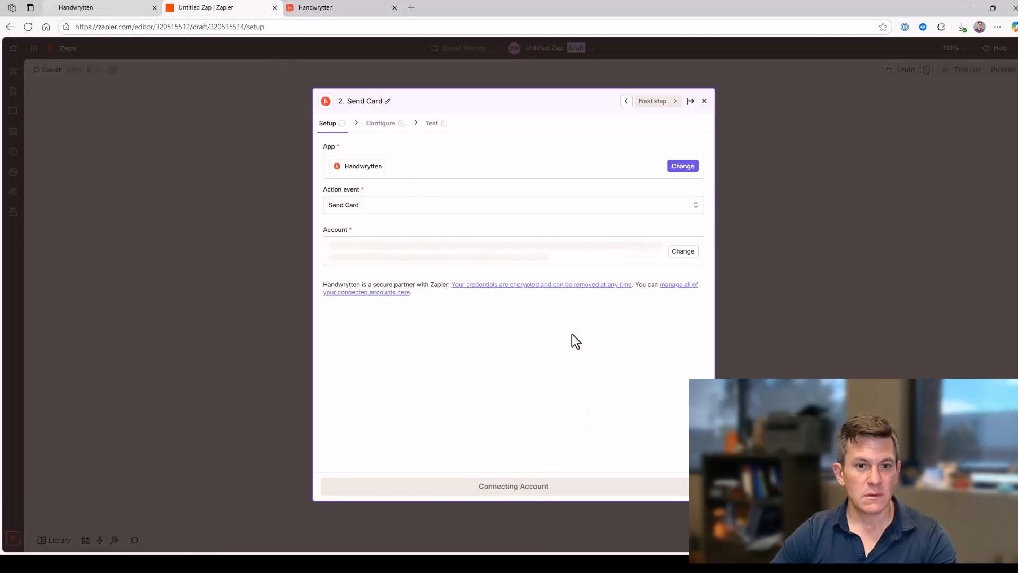
pyautogui.hotkey('alt', 'Tab')
pyautogui.hotkey('alt', 'Tab')
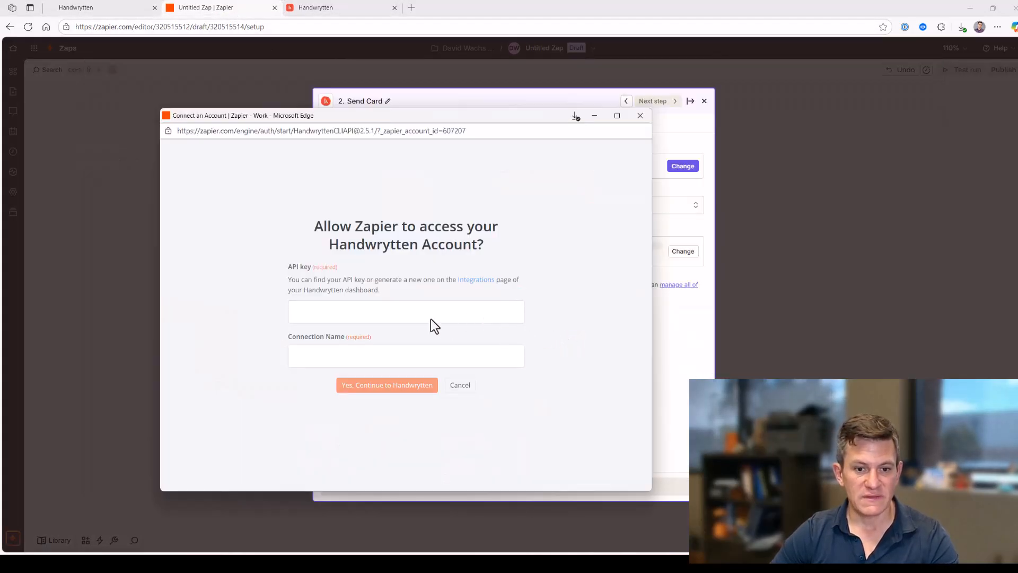
pyautogui.hotkey('ctrl', 'v')
pyautogui.press('Tab')
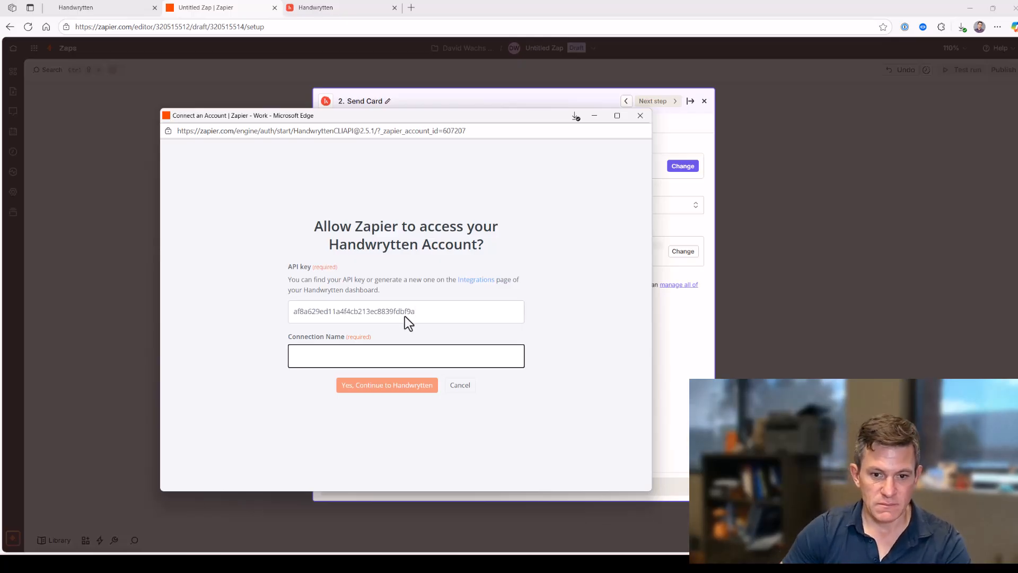
pyautogui.click(401, 351)
pyautogui.write('GHL')
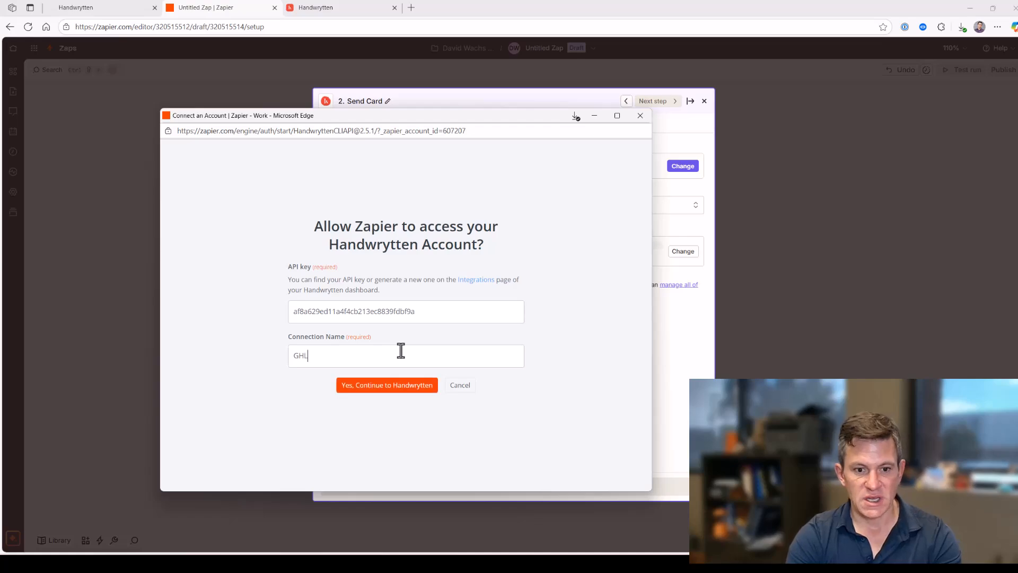
pyautogui.write(' Zap Demo')
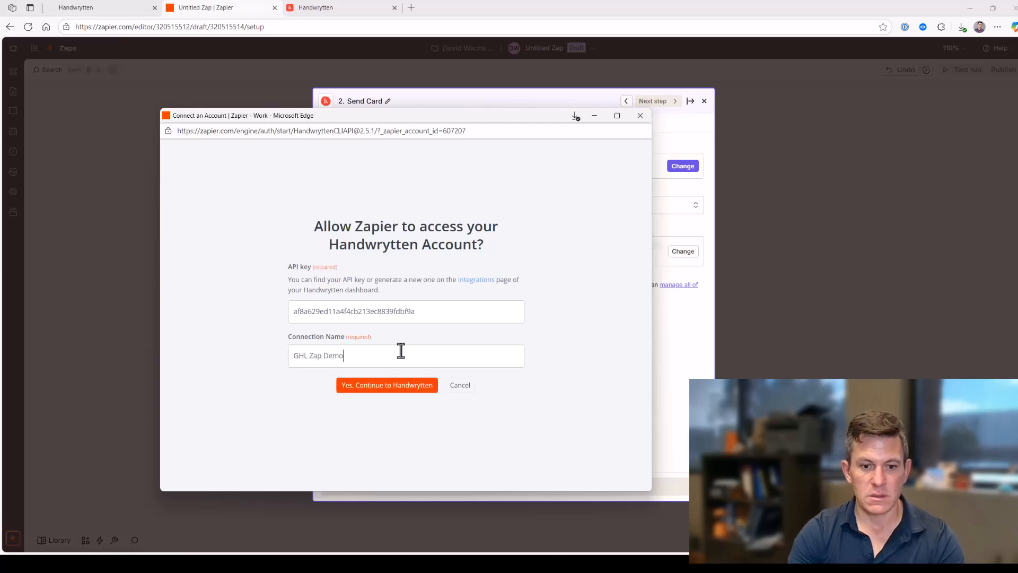
pyautogui.click(389, 391)
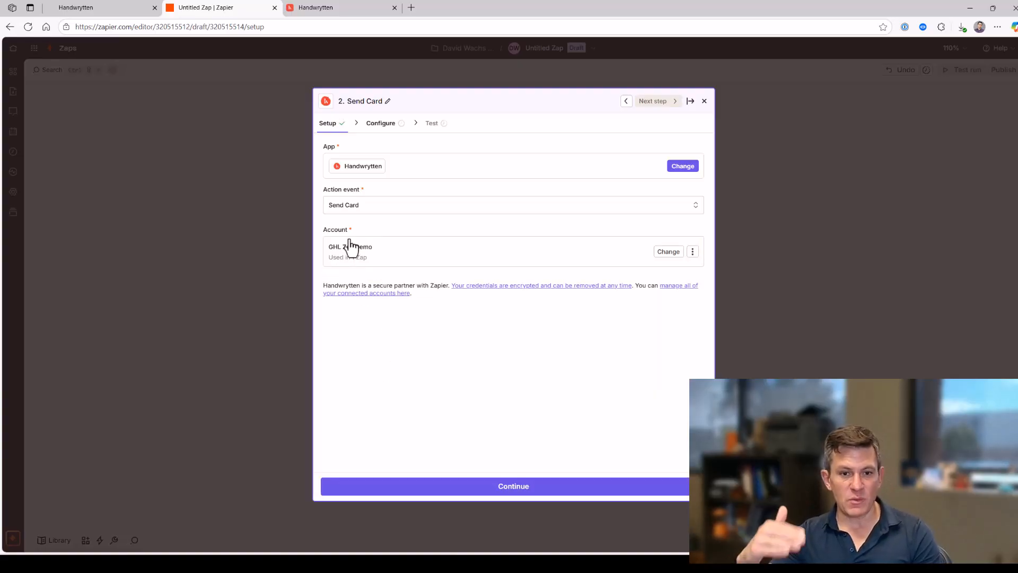
# - Proceed to the Send Card configuration and fill in the sender's first name, last name and the business name SendCo
pyautogui.click(403, 487)
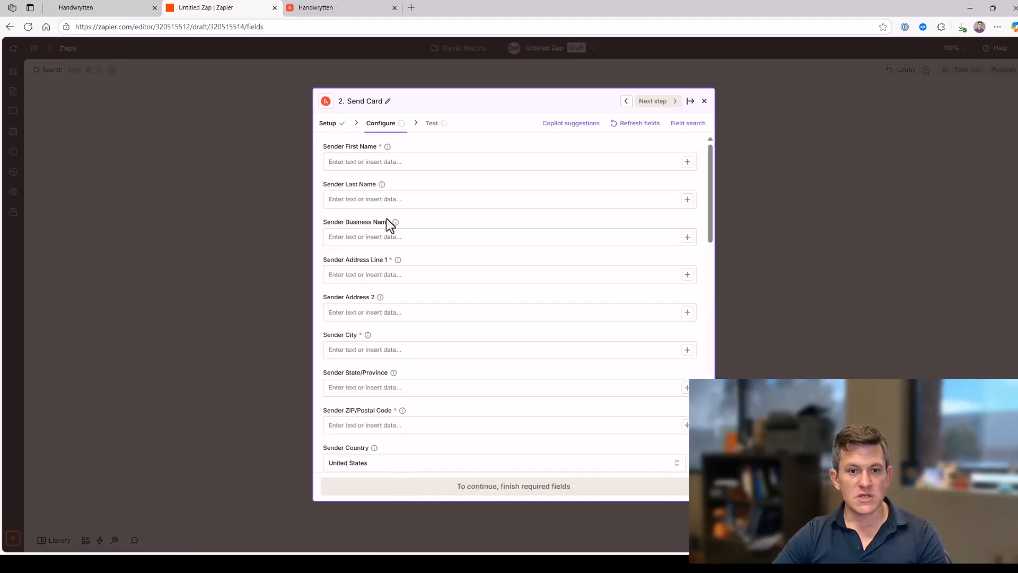
pyautogui.click(383, 165)
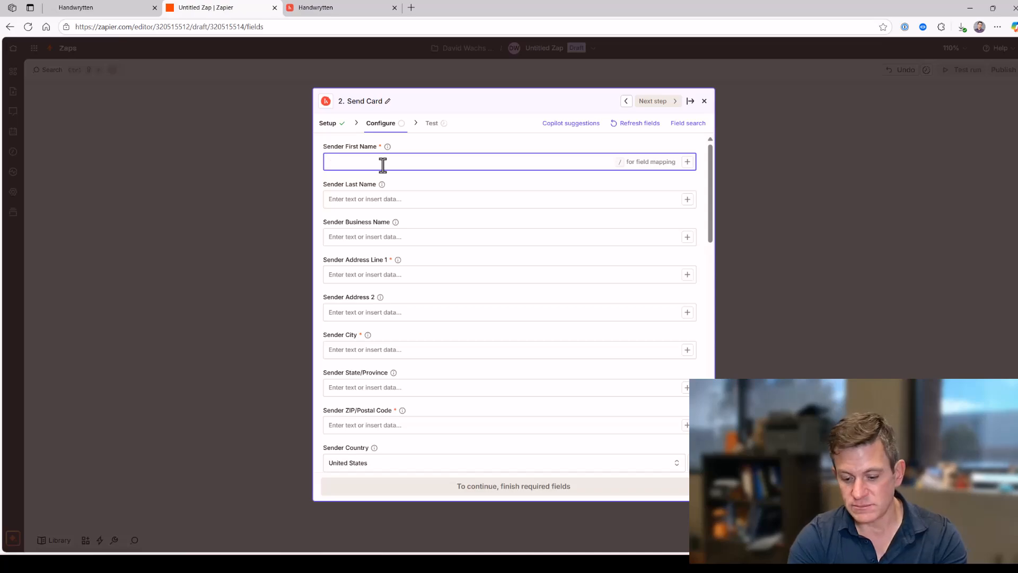
pyautogui.write('Joe')
pyautogui.press('Tab')
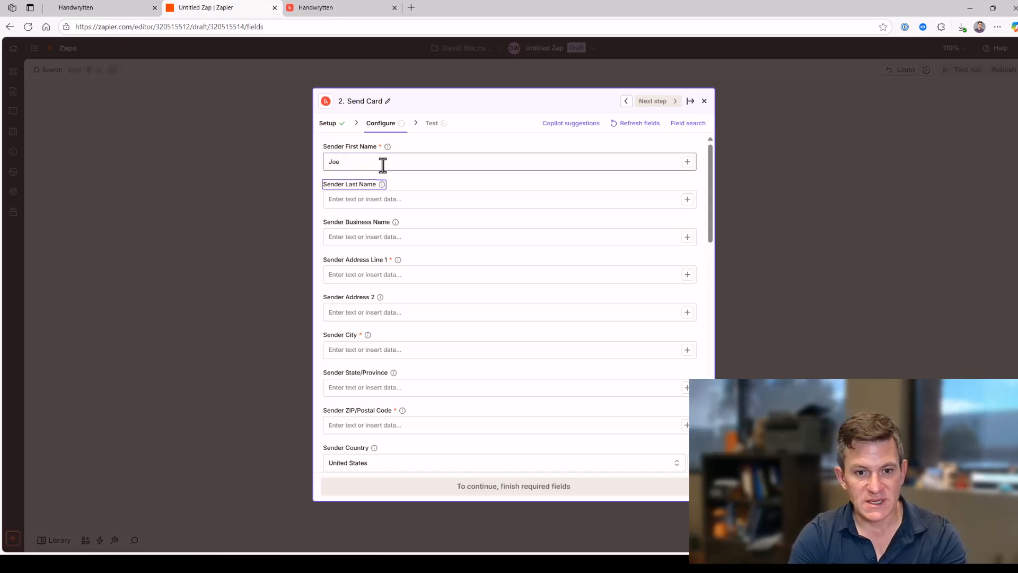
pyautogui.press('Tab')
pyautogui.write('Sender')
pyautogui.press('Tab')
pyautogui.press('Tab')
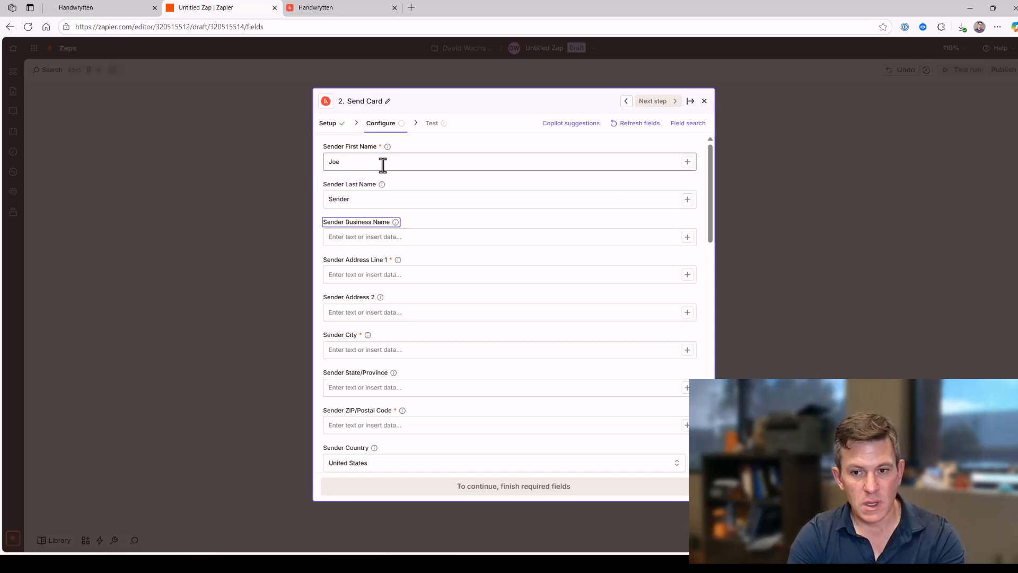
pyautogui.write('SendC')
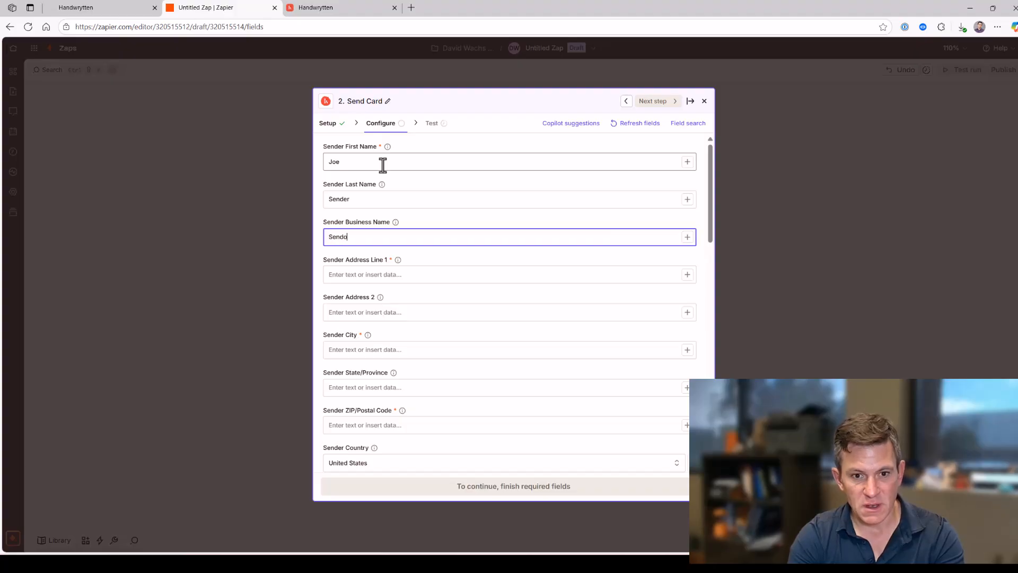
pyautogui.write('o')
pyautogui.press('Tab')
pyautogui.press('Tab')
pyautogui.press('Tab')
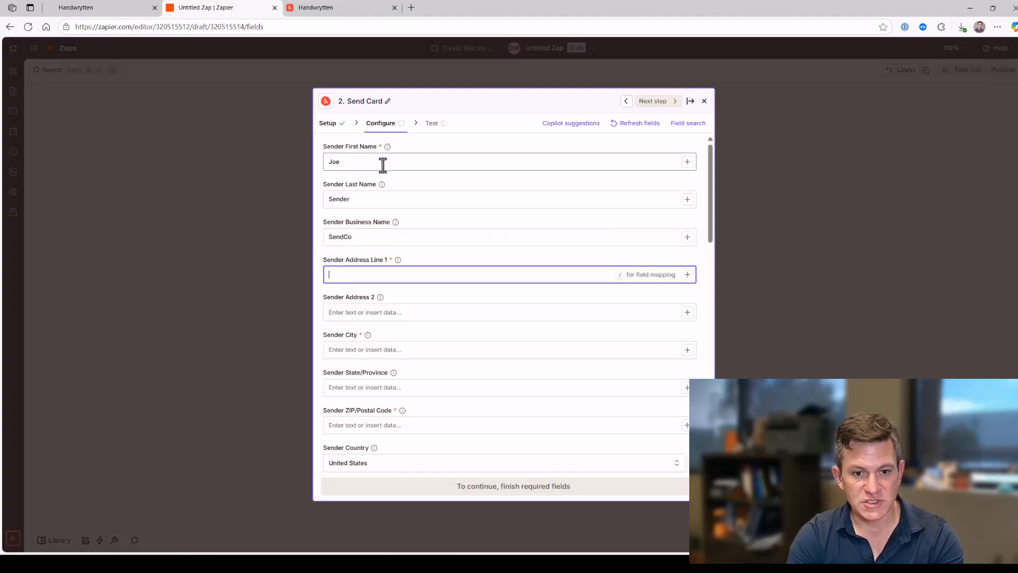
# - Fill in the sender's street address, city, state and ZIP code, leaving Sender Address 2 empty
pyautogui.write('123 Main')
pyautogui.press('Tab')
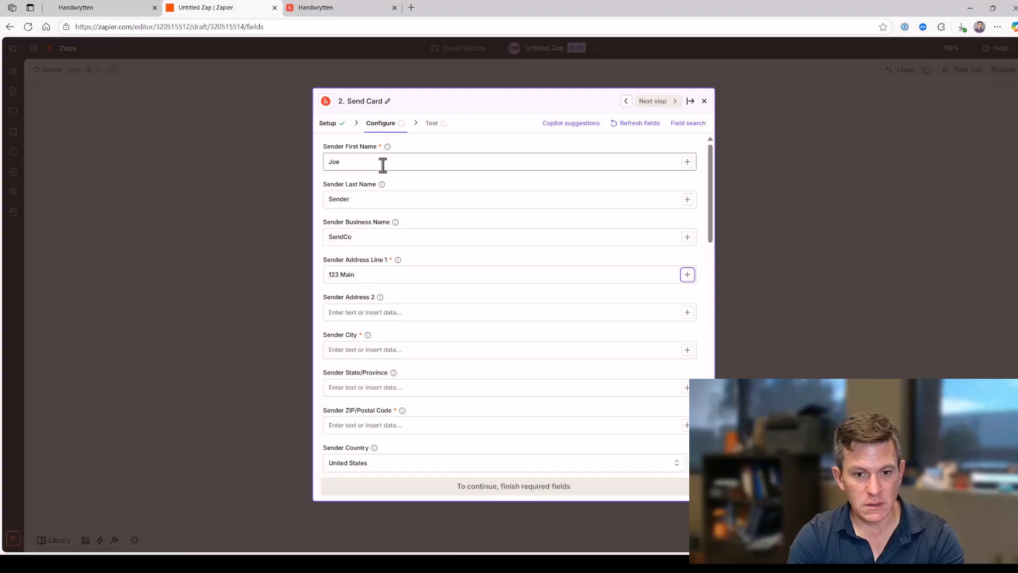
pyautogui.press('Tab')
pyautogui.press('Tab')
pyautogui.press('Tab')
pyautogui.press('Tab')
pyautogui.press('Tab')
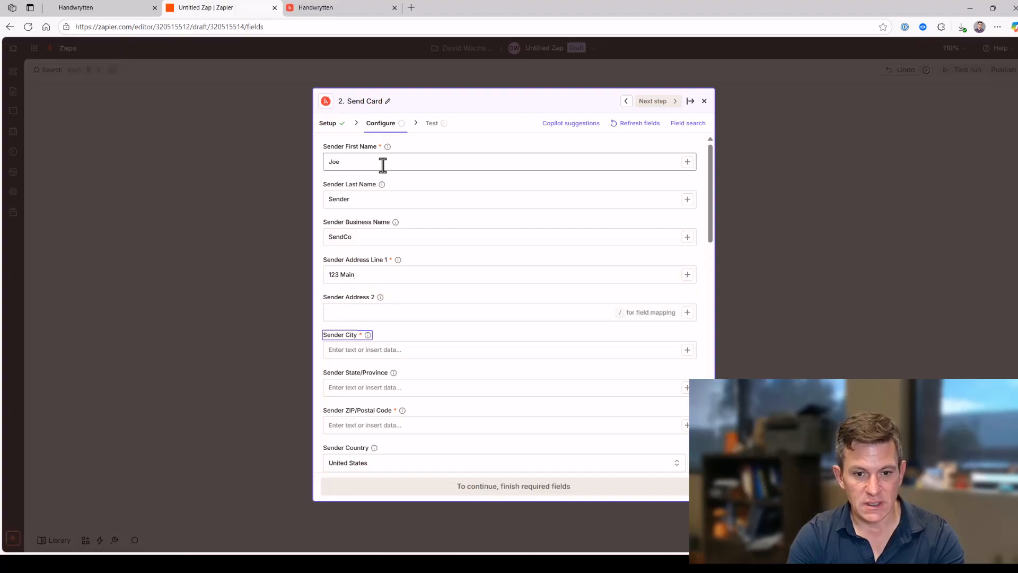
pyautogui.write('Anytown')
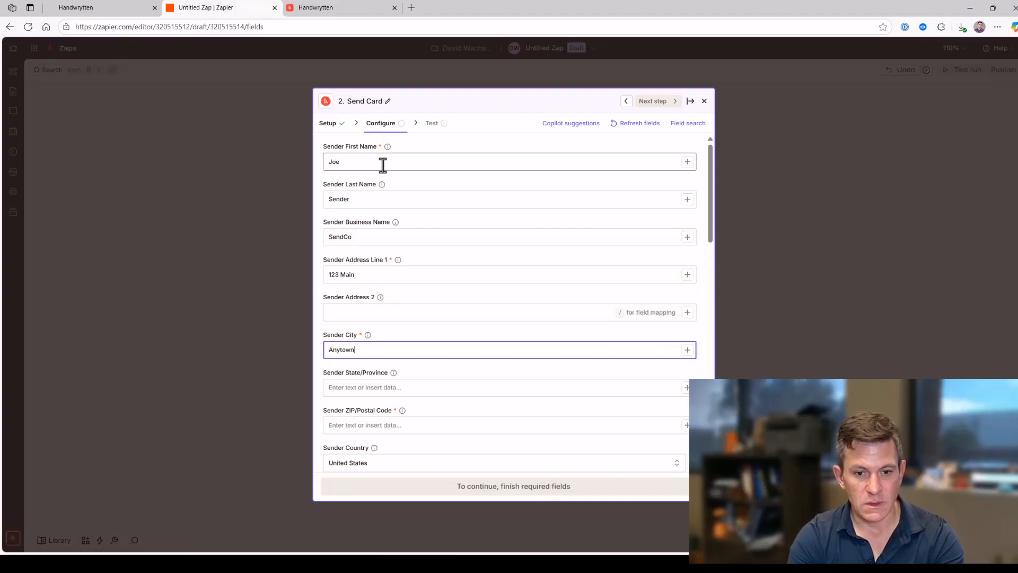
pyautogui.press('Tab')
pyautogui.press('Tab')
pyautogui.press('Tab')
pyautogui.write('IL')
pyautogui.press('Tab')
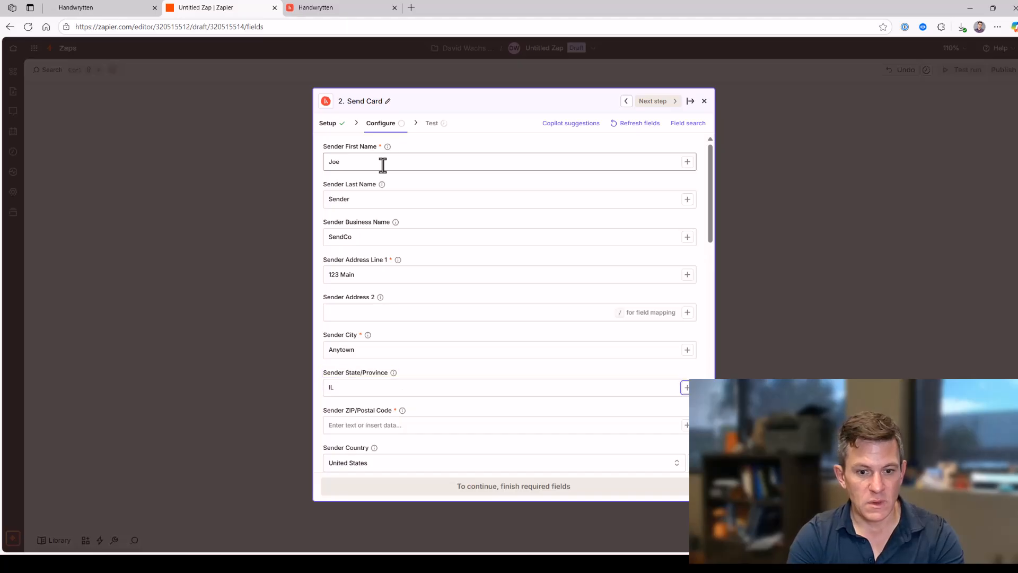
pyautogui.press('Tab')
pyautogui.press('Tab')
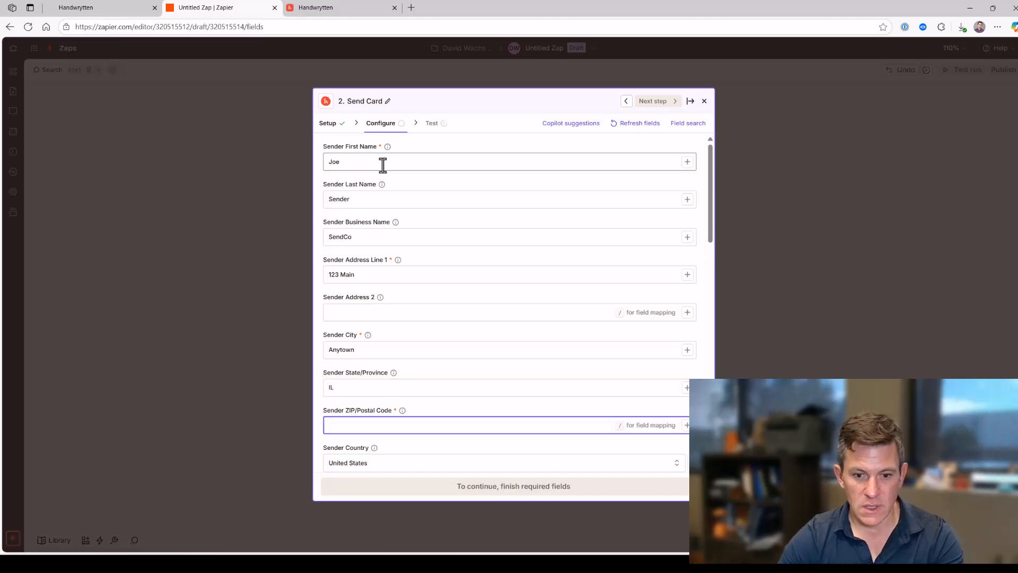
pyautogui.write('60614')
pyautogui.press('Tab')
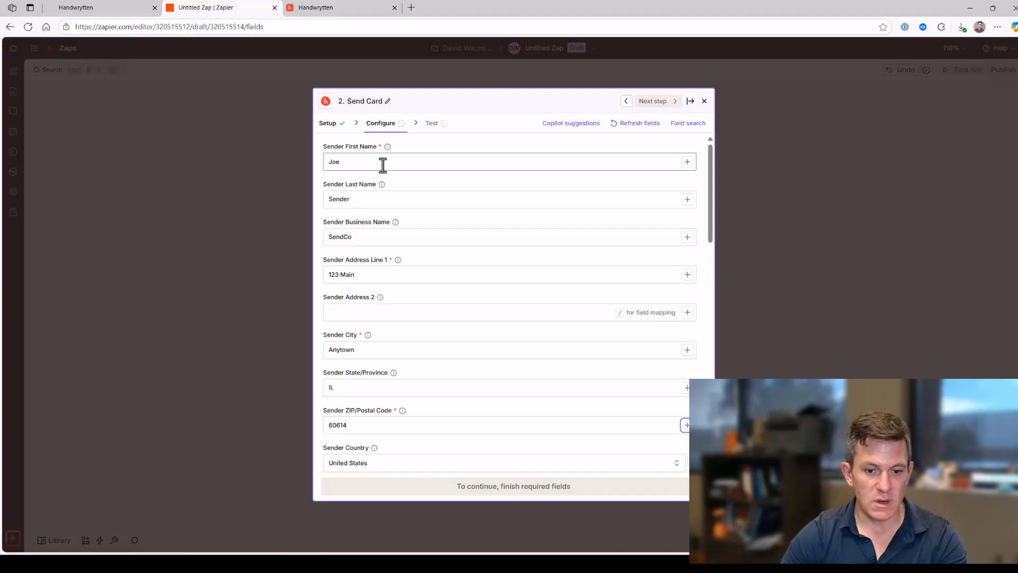
# - Map Recipient First Name to the First Name field from the Pipeline Stage Changed trigger
pyautogui.scroll(-2, 498, 361)
pyautogui.scroll(-2, 498, 358)
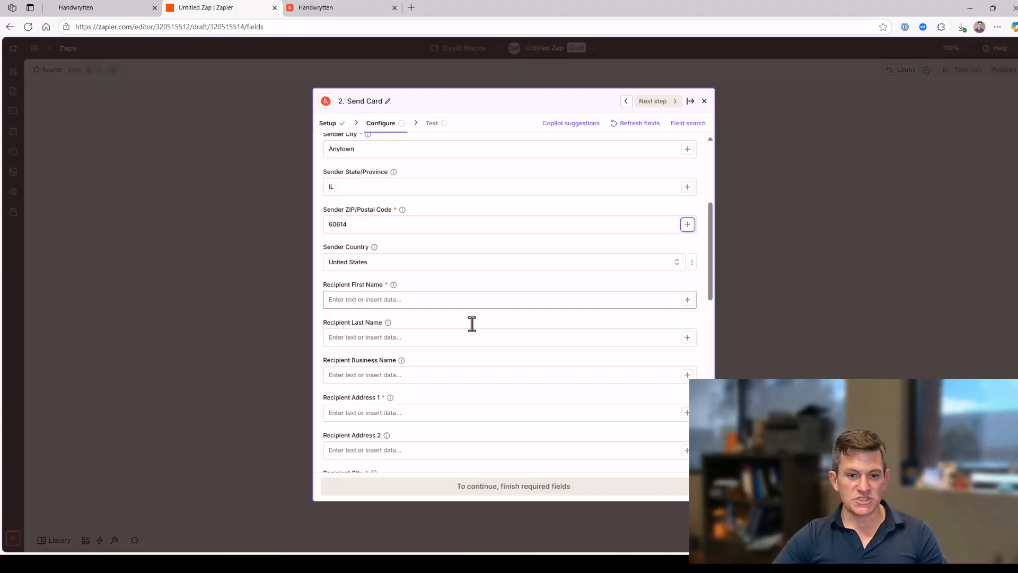
pyautogui.click(451, 300)
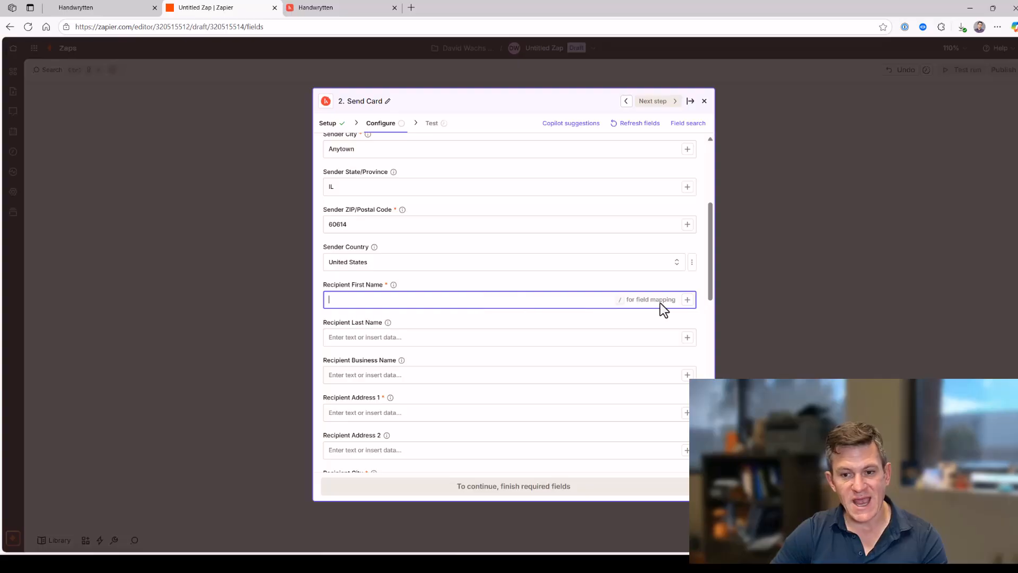
pyautogui.click(686, 301)
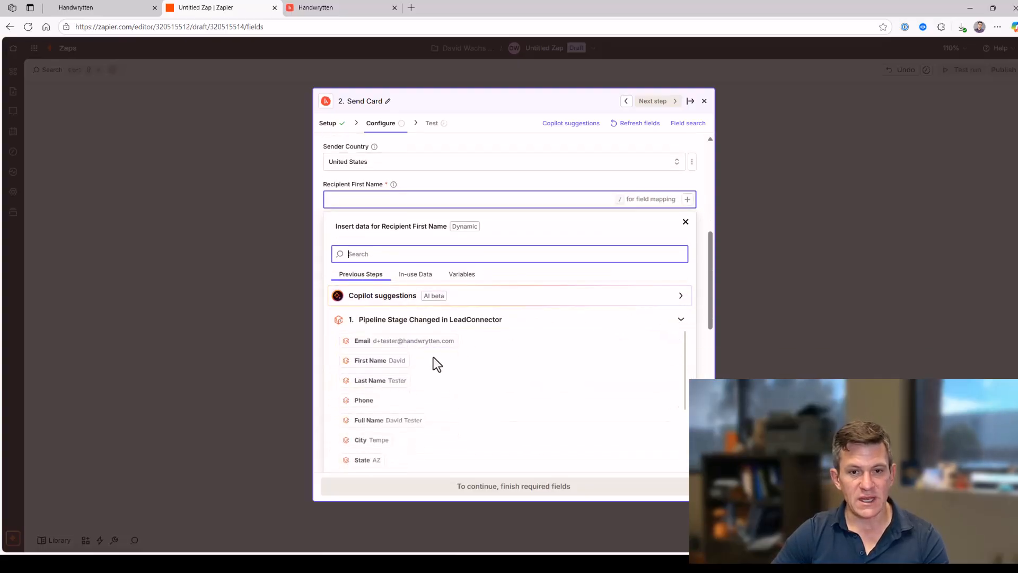
pyautogui.click(375, 363)
pyautogui.click(581, 186)
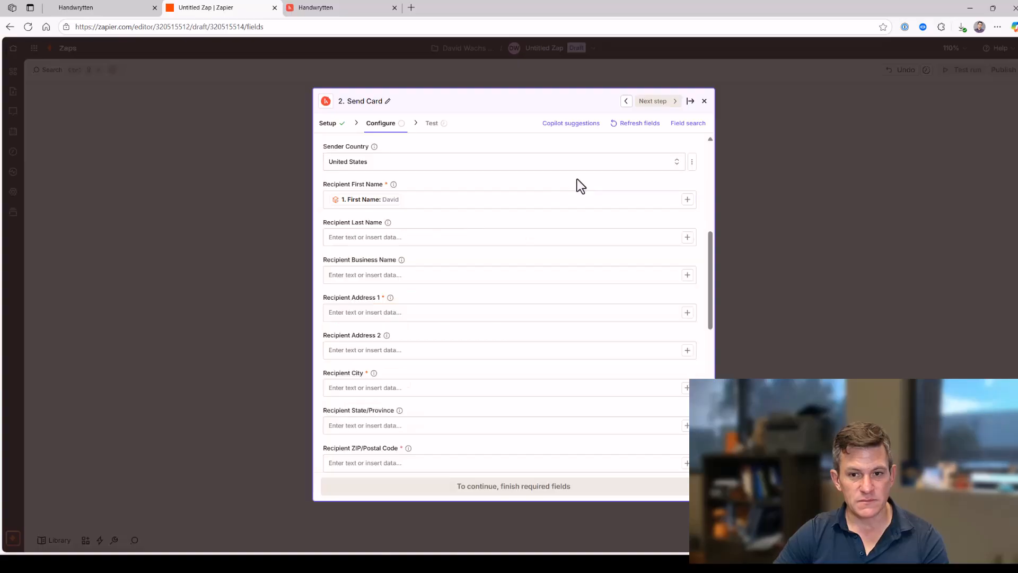
# - Map Recipient Last Name to the Last Name field from the Pipeline Stage Changed trigger
pyautogui.click(437, 233)
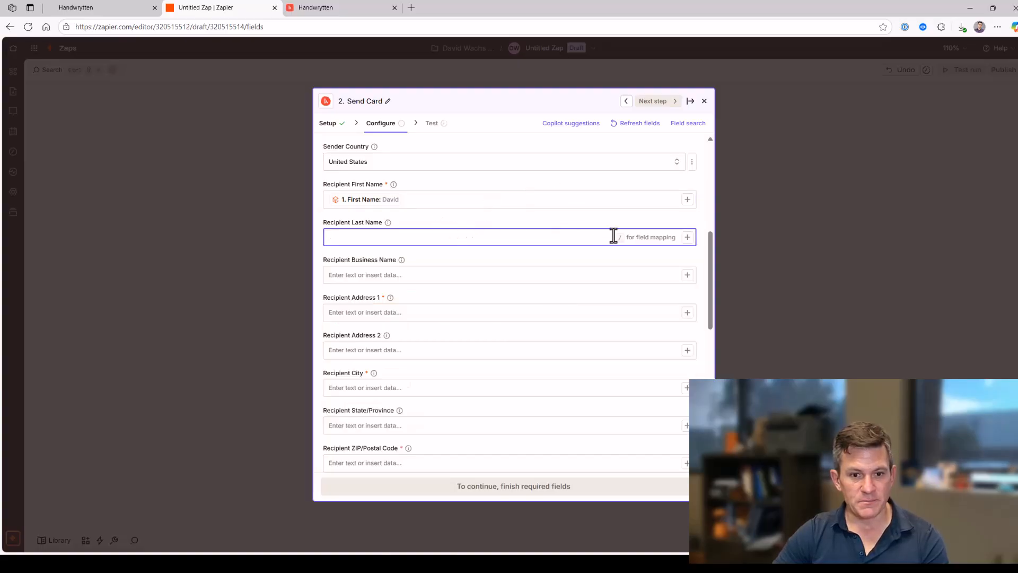
pyautogui.click(687, 237)
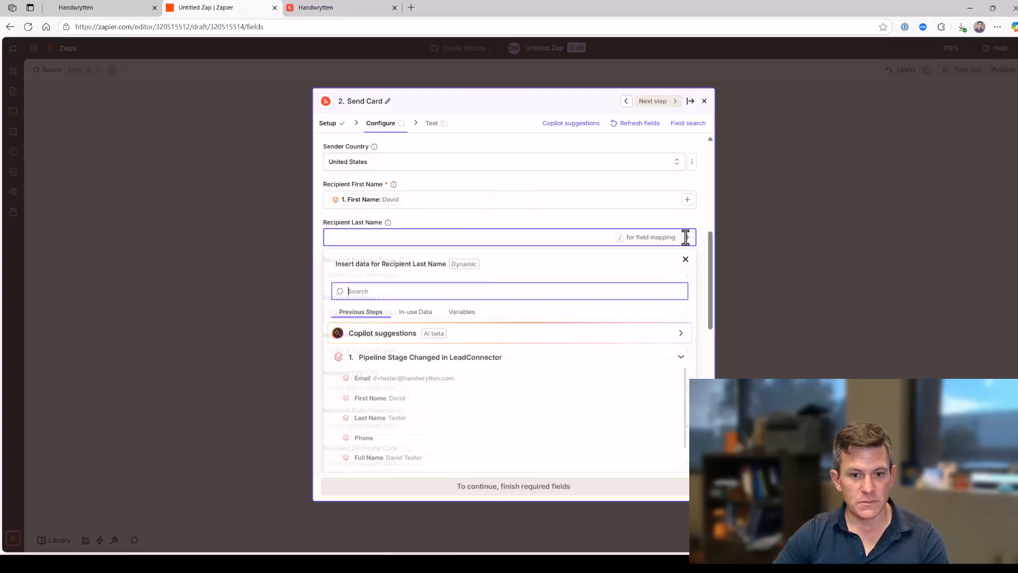
pyautogui.click(390, 419)
pyautogui.click(537, 216)
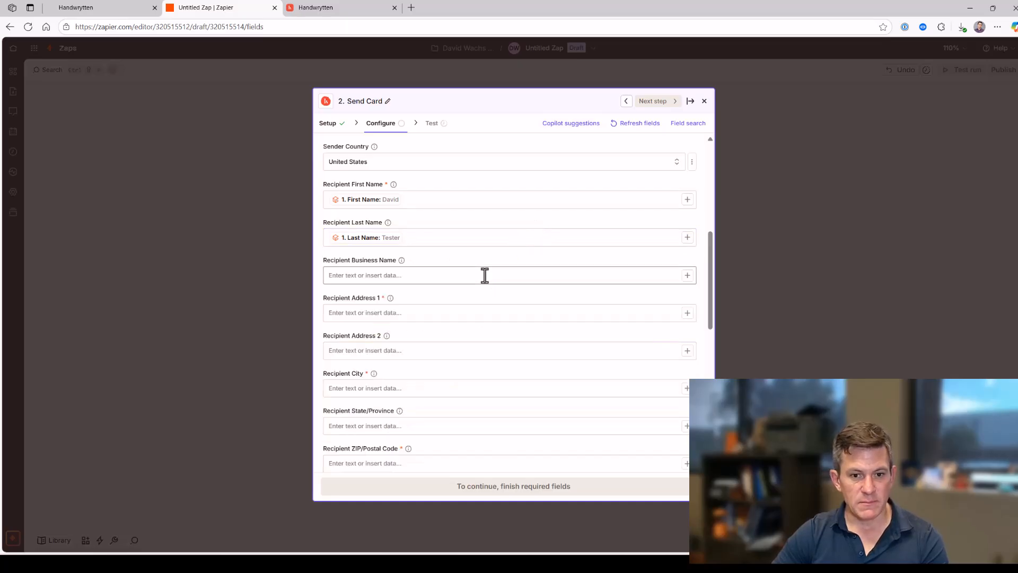
# - Map Recipient Business Name to the trigger's Company Name field
pyautogui.click(484, 274)
pyautogui.click(687, 275)
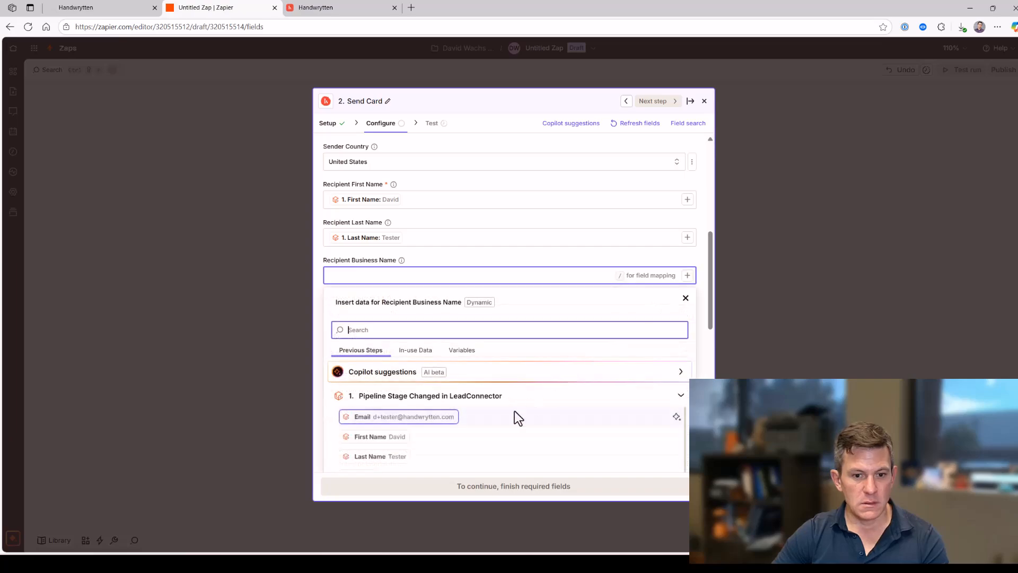
pyautogui.scroll(-4, 492, 428)
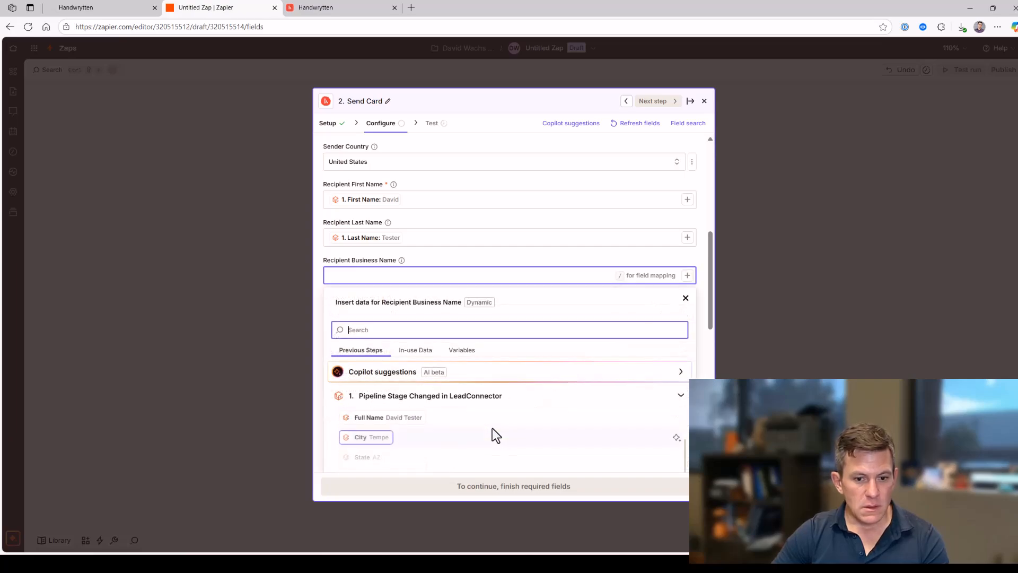
pyautogui.scroll(-3, 492, 428)
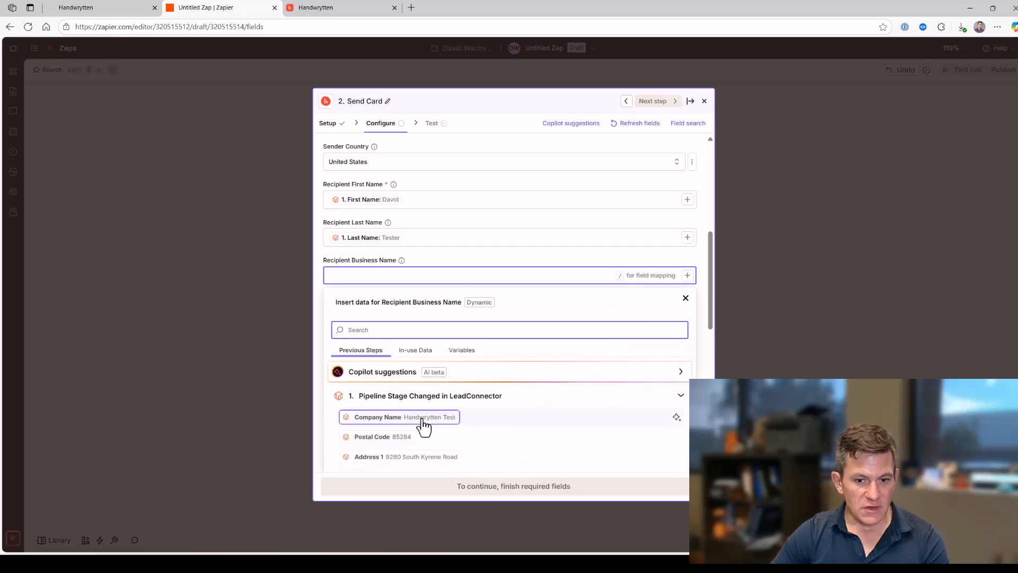
pyautogui.click(422, 419)
pyautogui.click(524, 263)
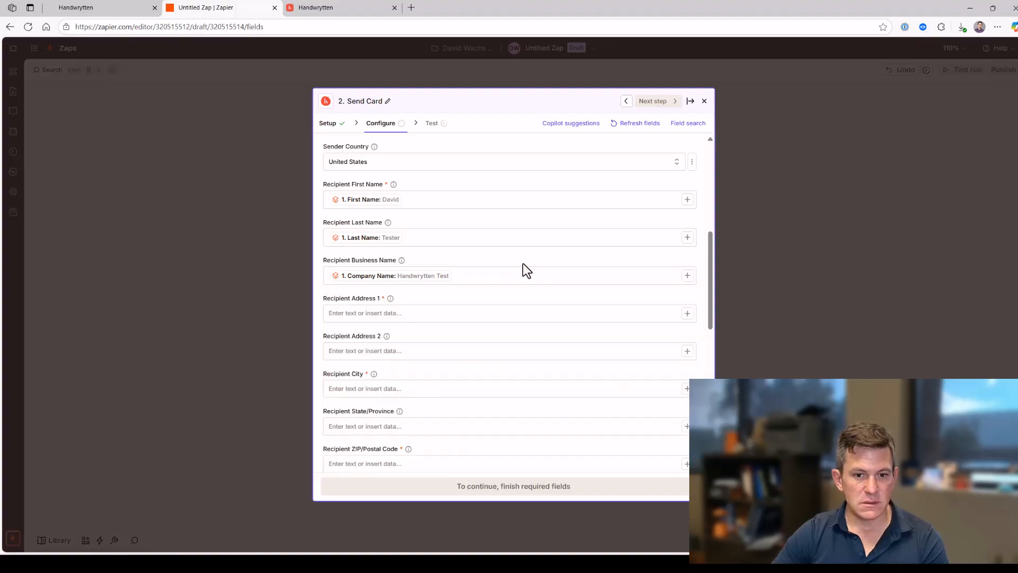
# - Map Recipient Address 1 to the Address 1 field from the LeadConnector trigger data
pyautogui.click(481, 319)
pyautogui.click(687, 314)
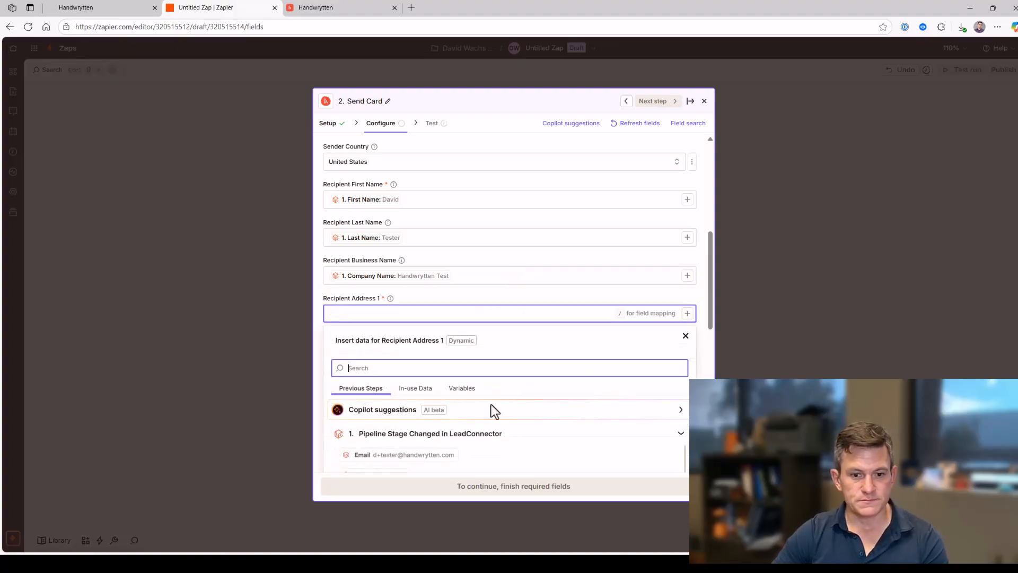
pyautogui.scroll(-4, 447, 427)
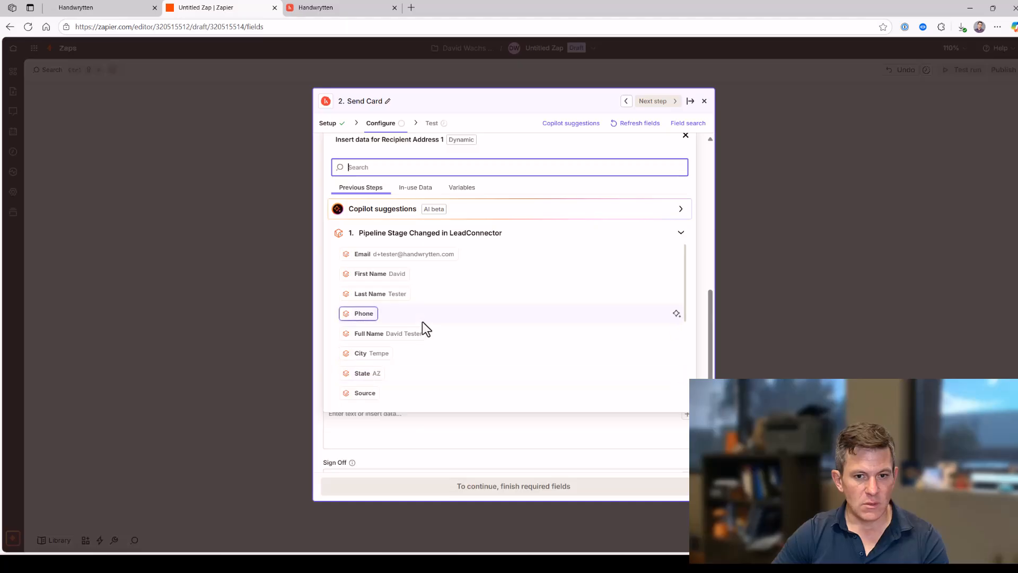
pyautogui.scroll(-5, 422, 322)
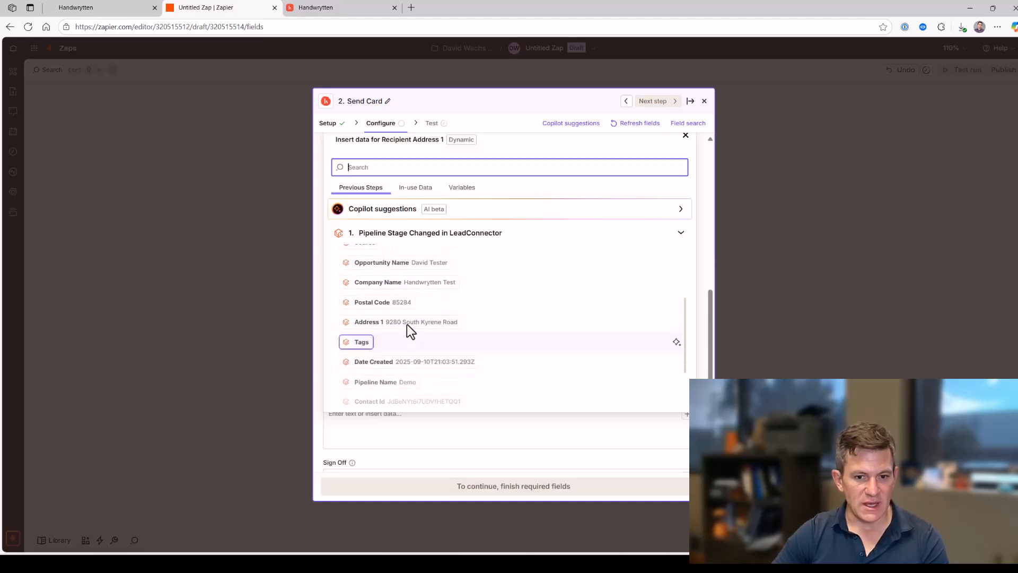
pyautogui.click(404, 327)
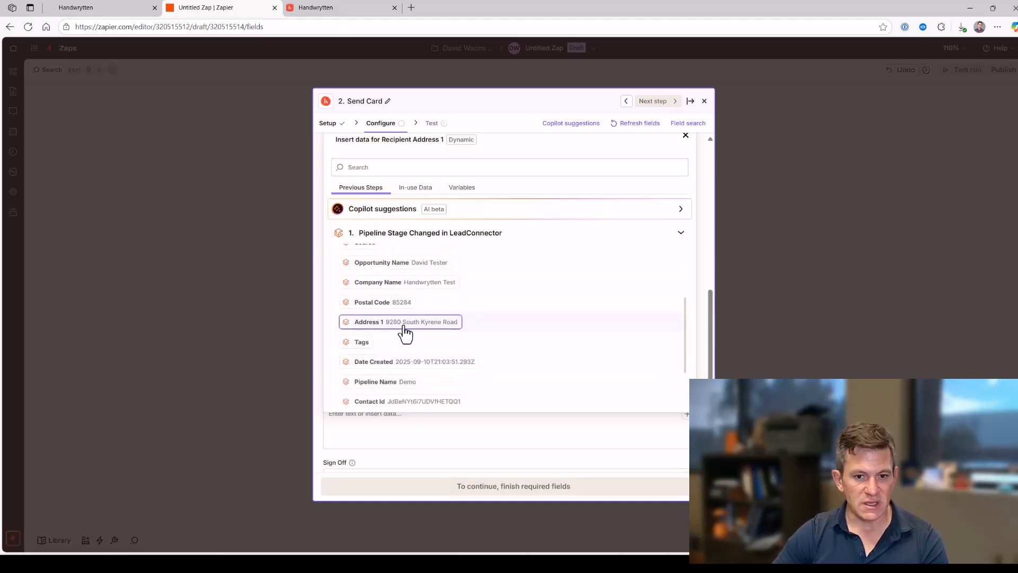
pyautogui.click(704, 189)
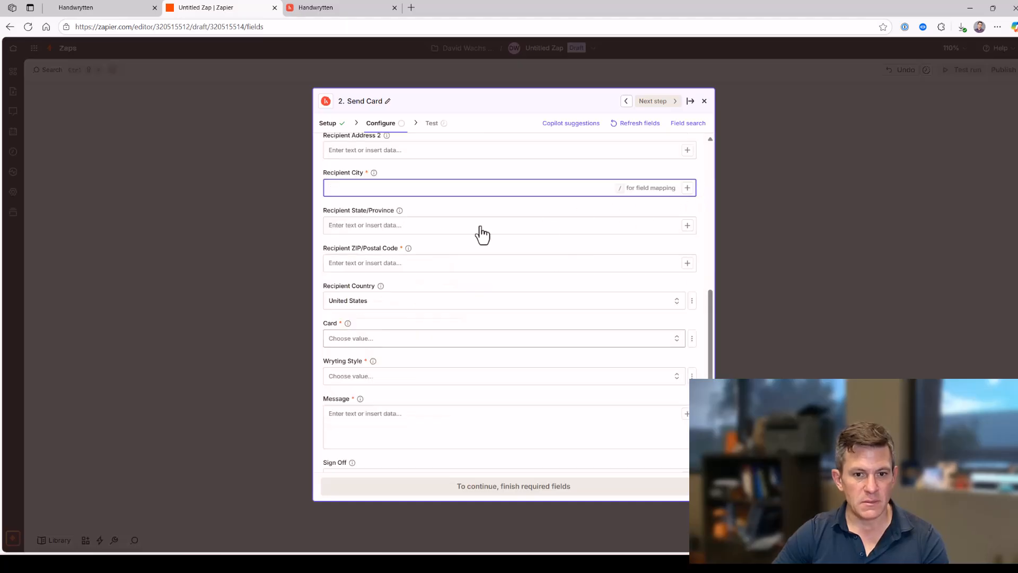
# - Find the contact's City field in the trigger data and map it to Recipient City, leaving Recipient Address 2 empty
pyautogui.scroll(2, 452, 230)
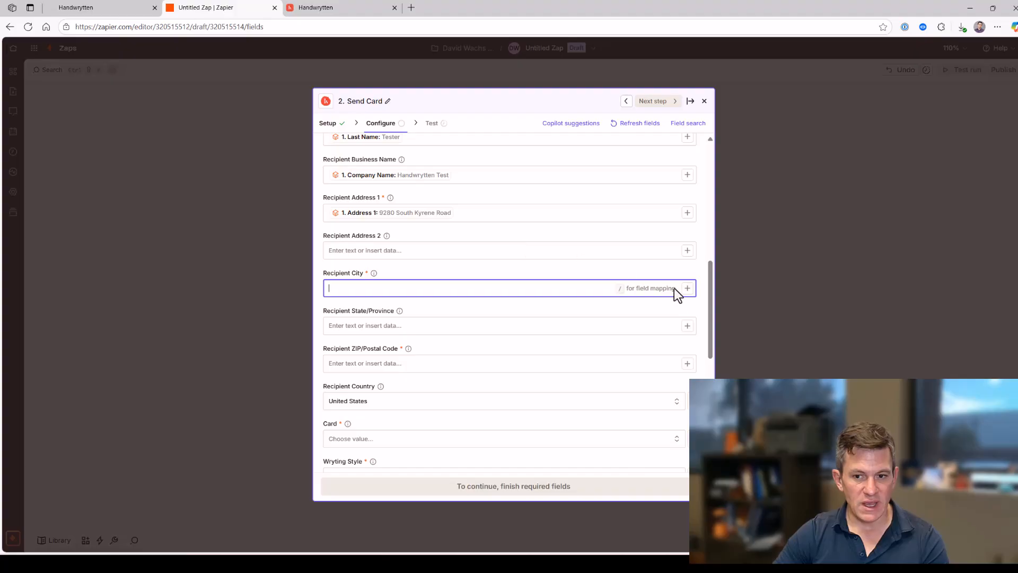
pyautogui.write('/')
pyautogui.press('BackSpace')
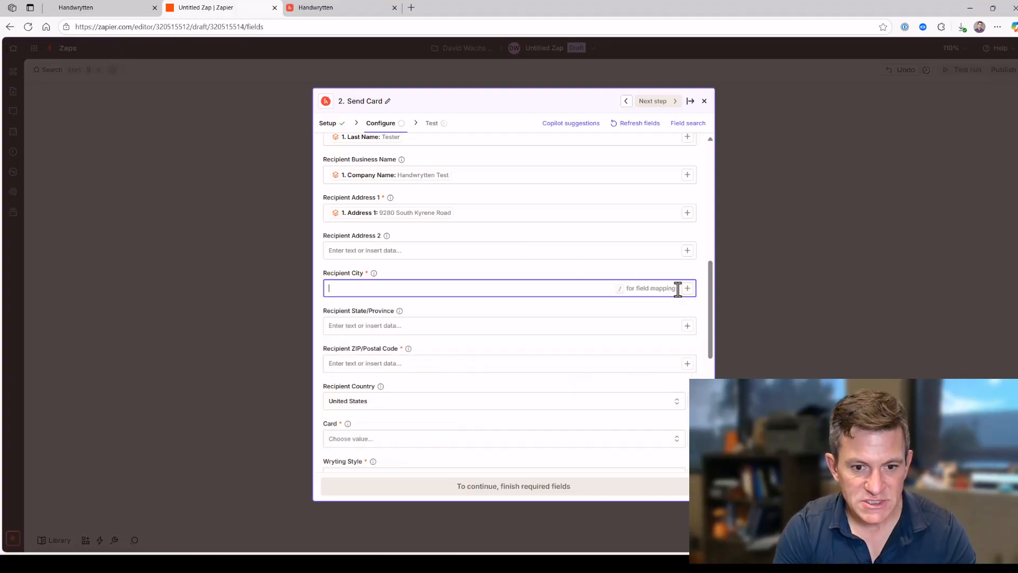
pyautogui.write('/city')
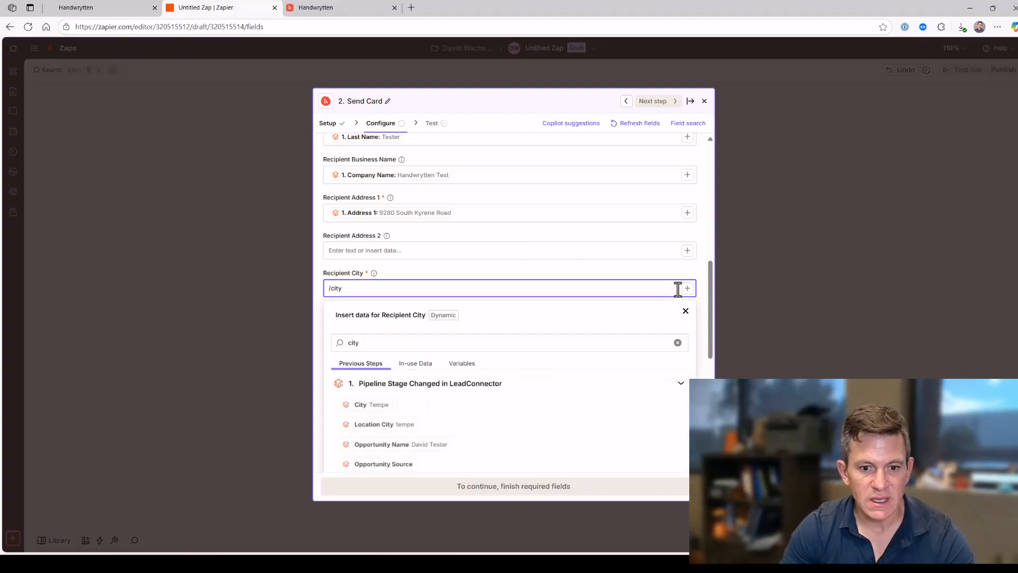
pyautogui.click(372, 406)
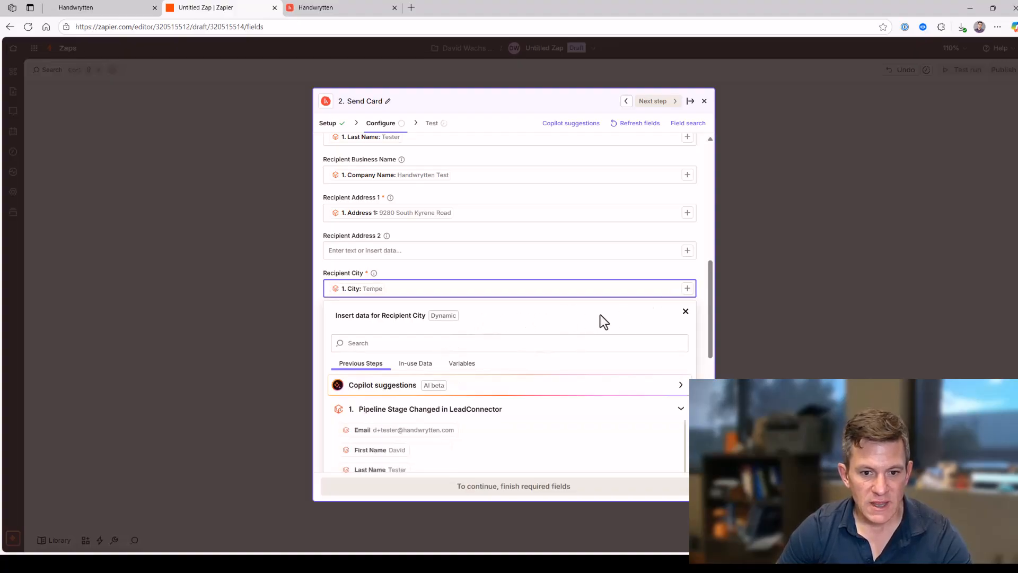
pyautogui.click(686, 311)
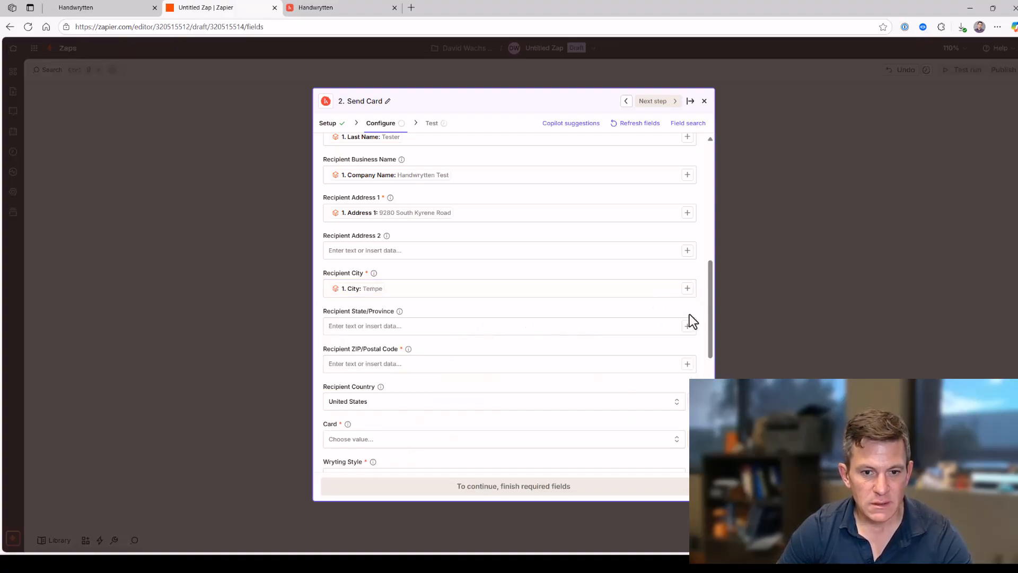
# - Map Recipient State/Province to the State field from the LeadConnector trigger
pyautogui.click(364, 326)
pyautogui.write('/sta')
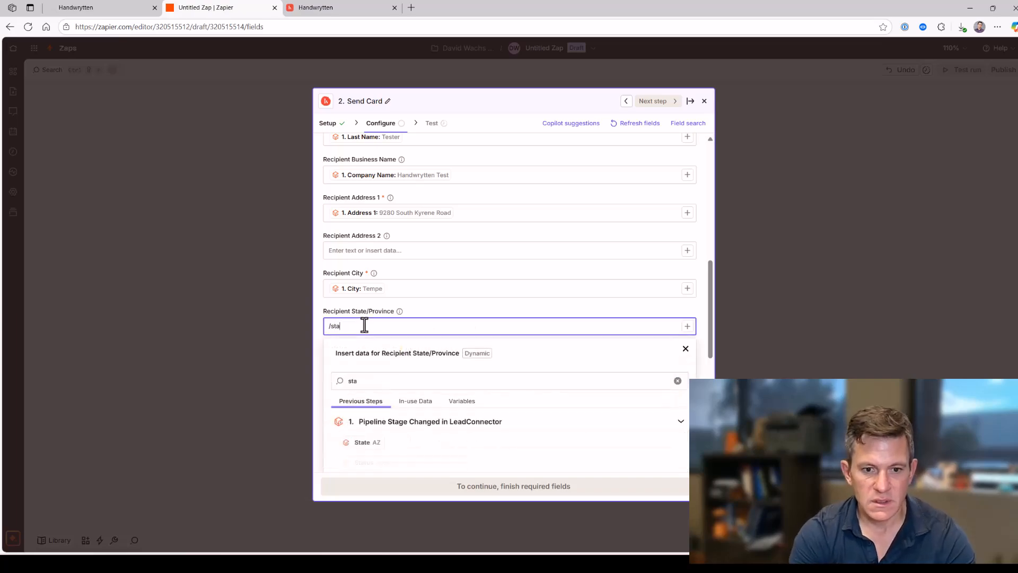
pyautogui.click(366, 444)
pyautogui.click(493, 304)
# - Map Recipient ZIP/Postal Code to the contact's Postal Code field from the trigger, not Location Postal Code
pyautogui.scroll(-2, 494, 304)
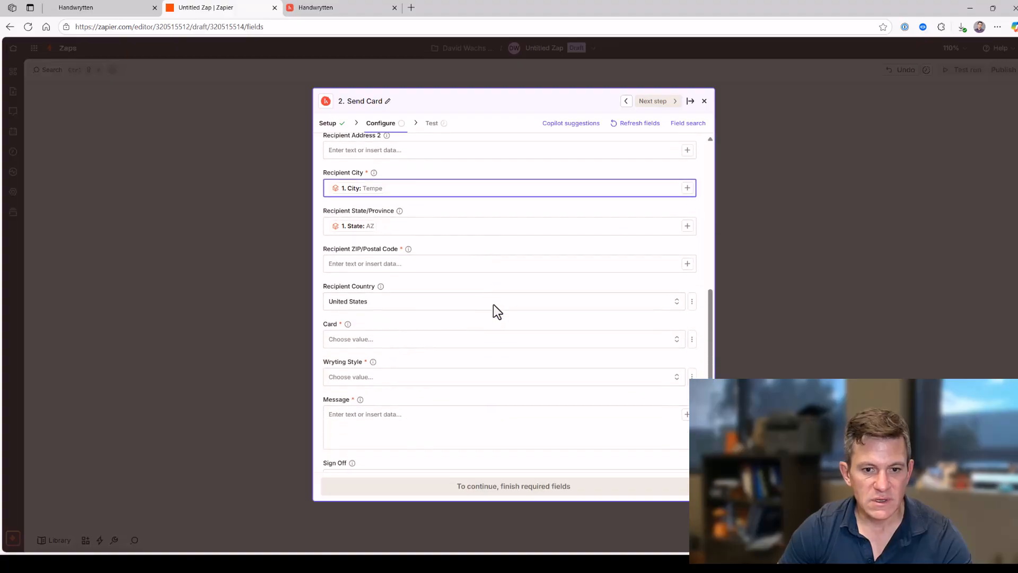
pyautogui.click(482, 264)
pyautogui.write('/z')
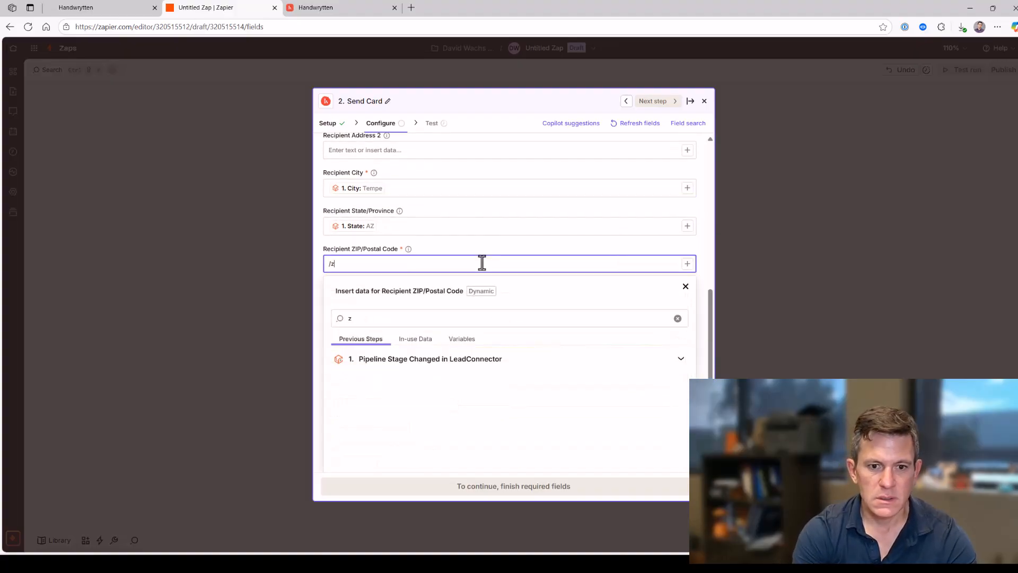
pyautogui.write('i')
pyautogui.press('BackSpace')
pyautogui.press('BackSpace')
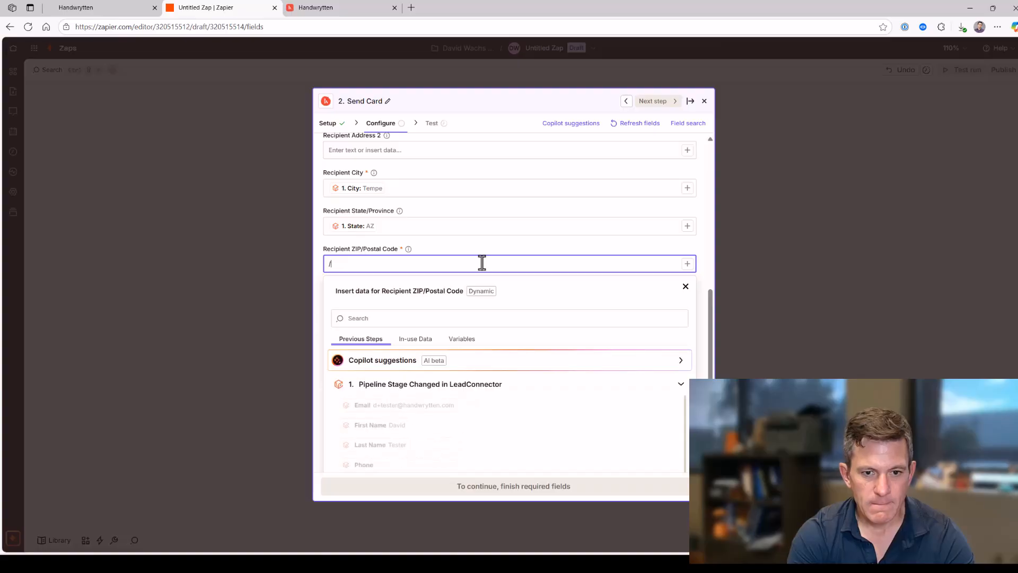
pyautogui.write('zip')
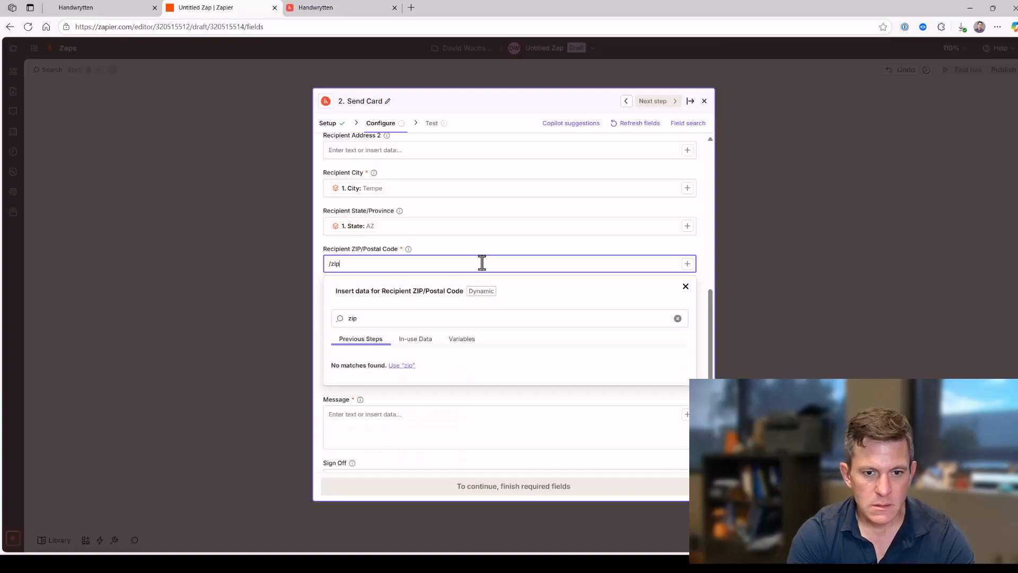
pyautogui.press('BackSpace')
pyautogui.press('BackSpace')
pyautogui.write('pos')
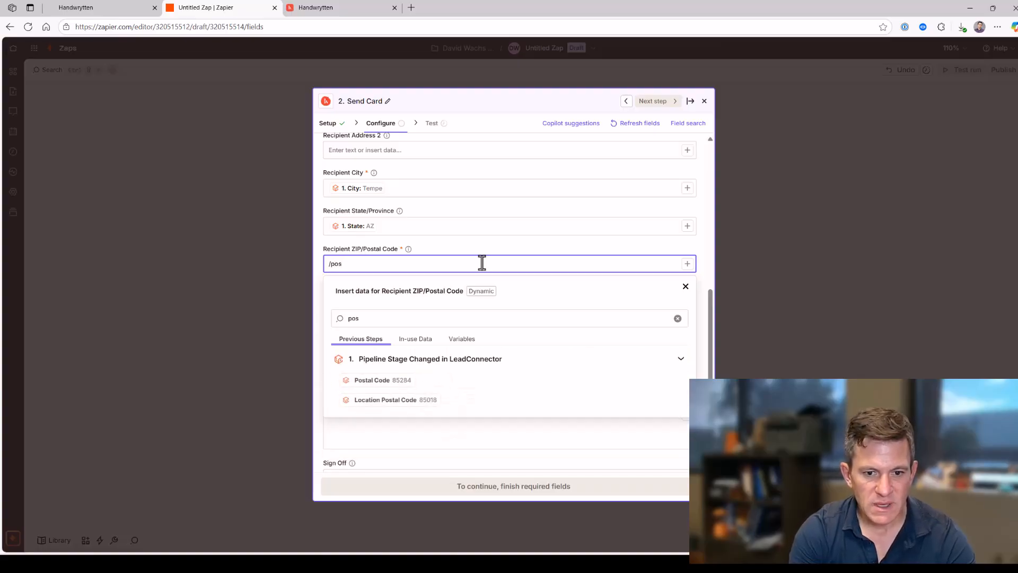
pyautogui.click(396, 380)
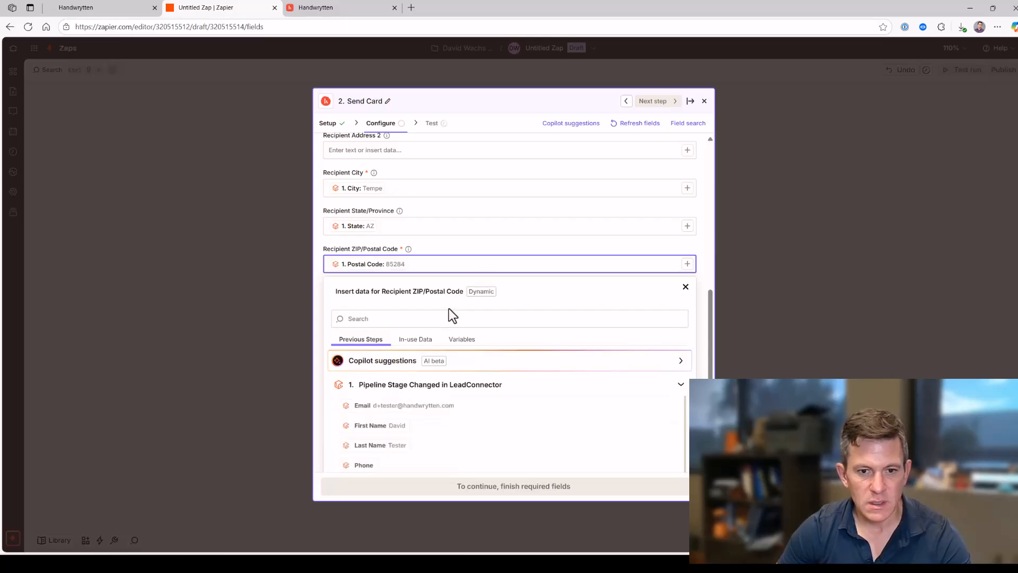
pyautogui.click(498, 239)
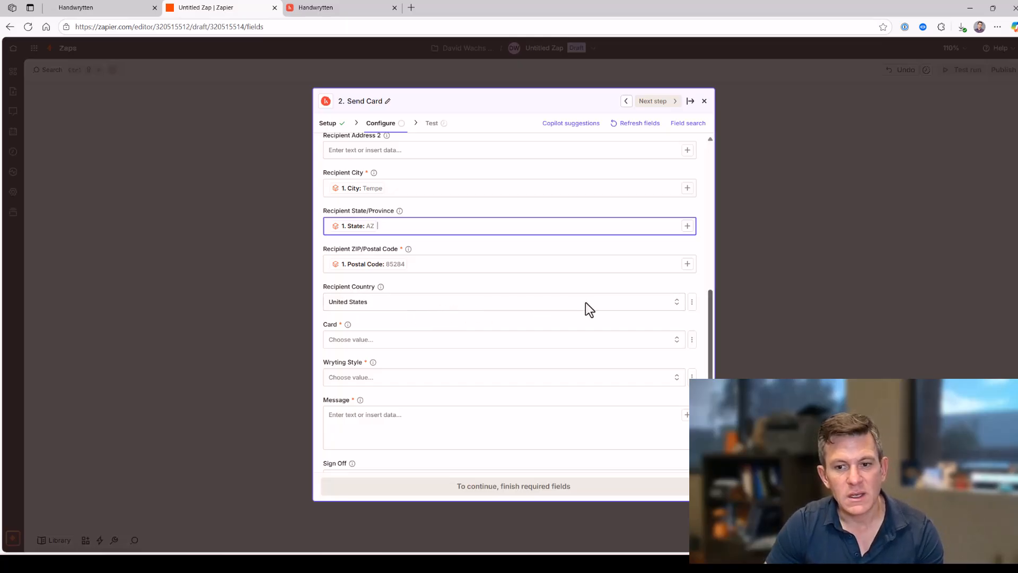
# - Switch Recipient Country from a static to a custom value and map it to the trigger's Country field
pyautogui.click(676, 299)
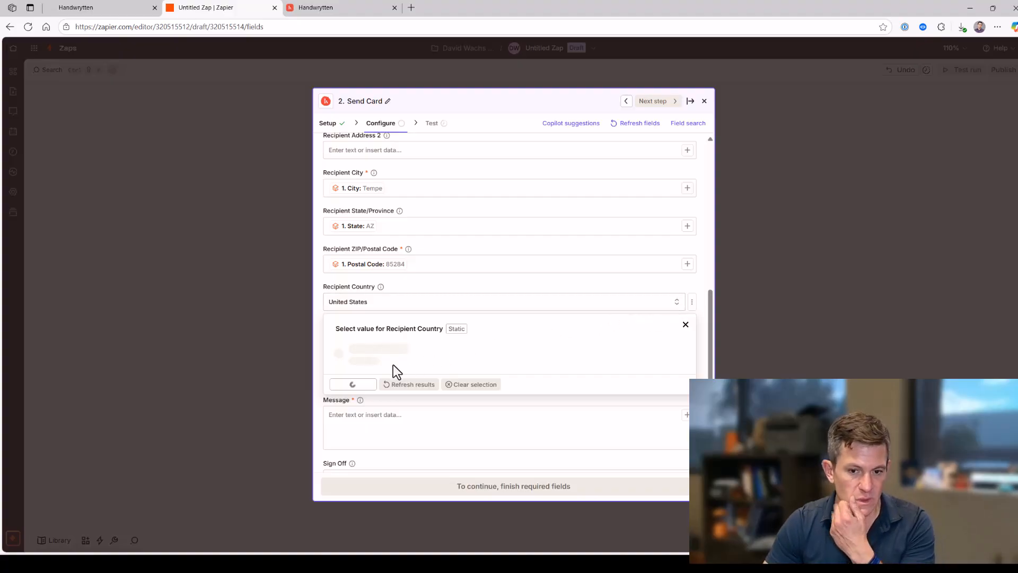
pyautogui.click(686, 326)
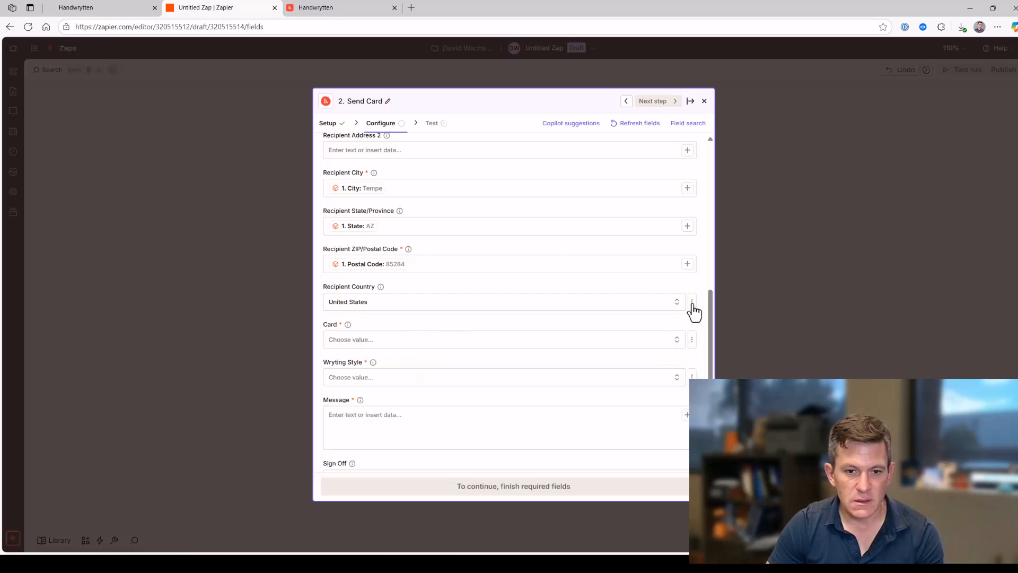
pyautogui.click(692, 304)
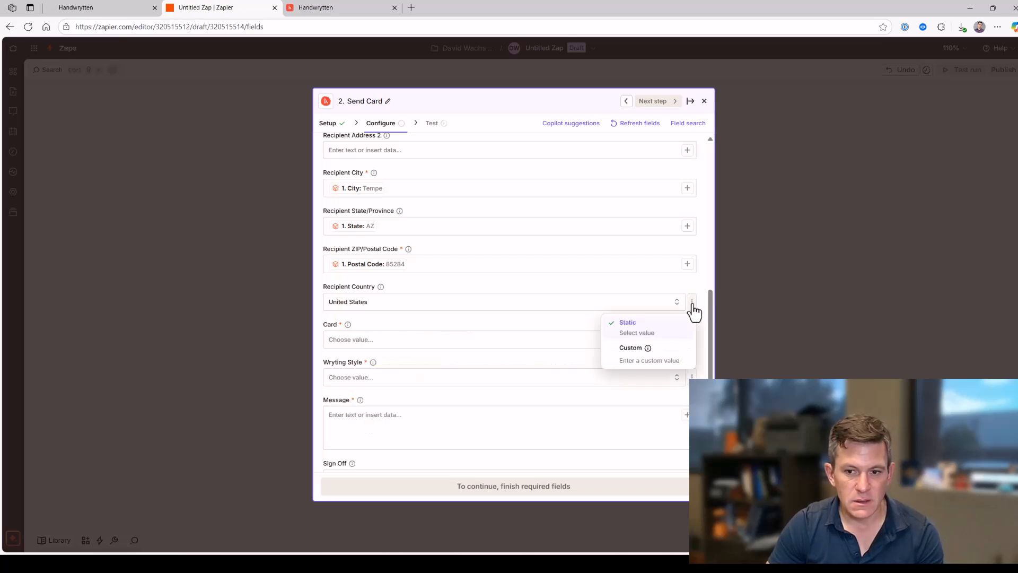
pyautogui.click(631, 352)
pyautogui.click(418, 306)
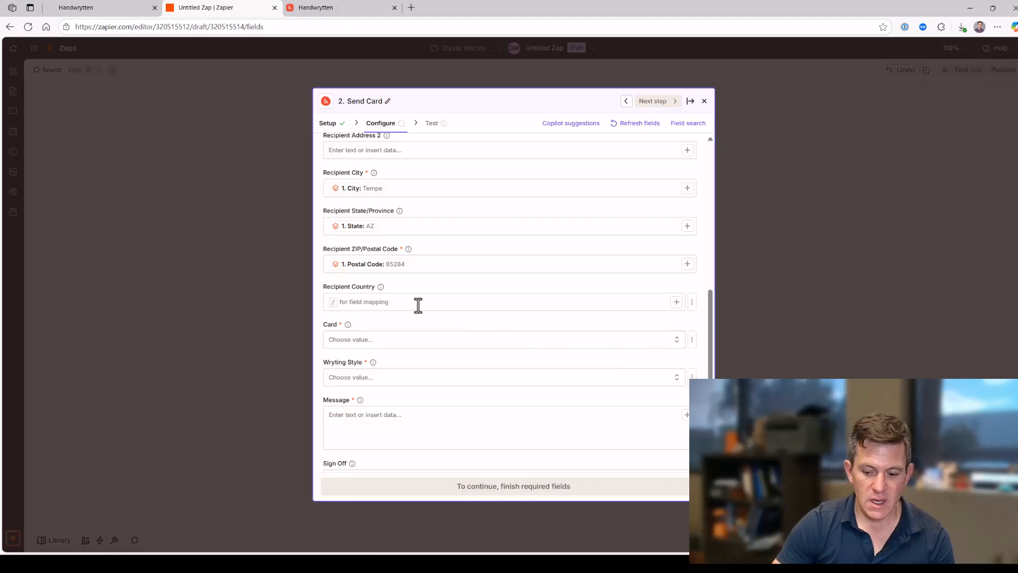
pyautogui.write('/county')
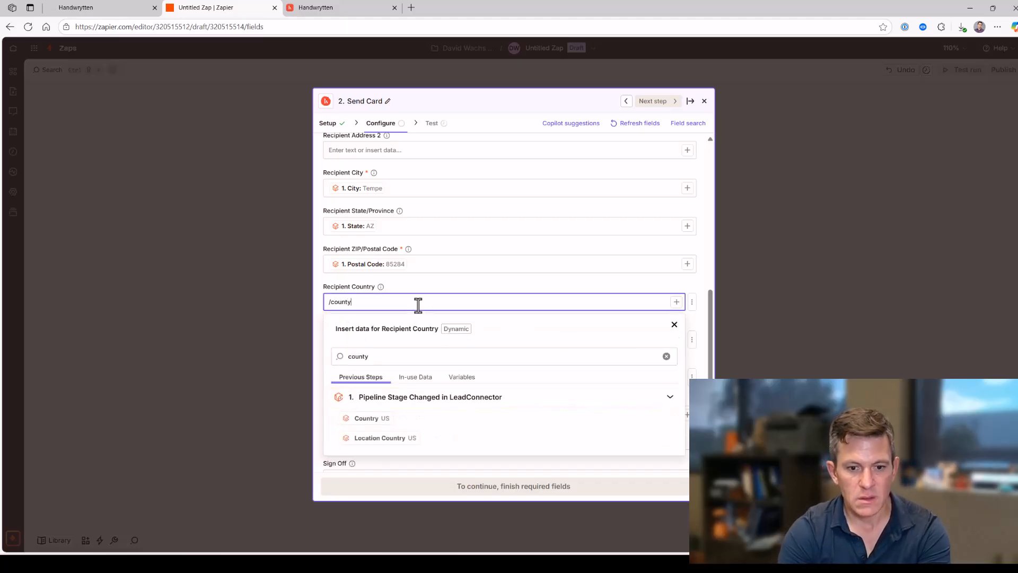
pyautogui.click(366, 418)
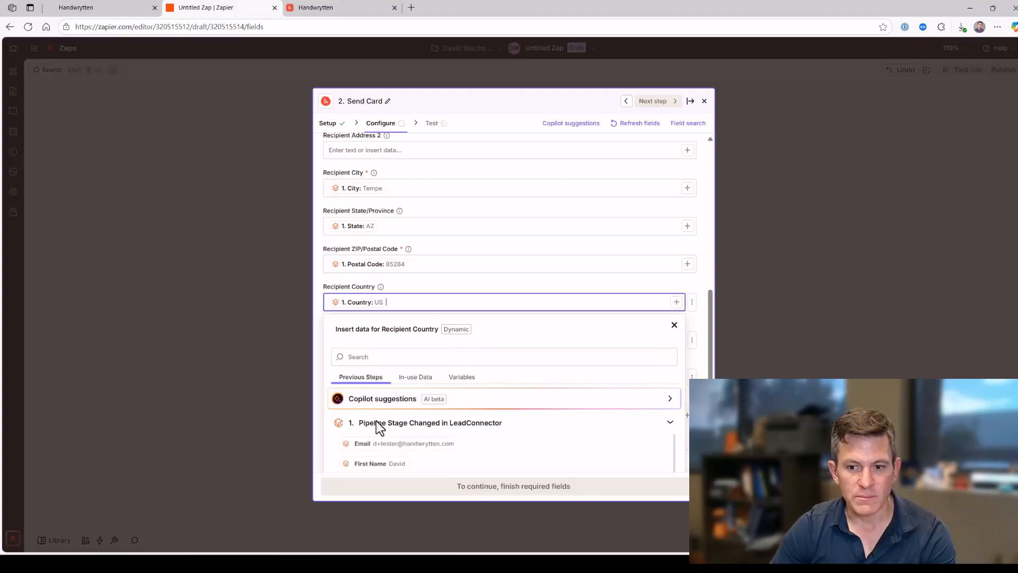
pyautogui.click(482, 285)
pyautogui.click(580, 303)
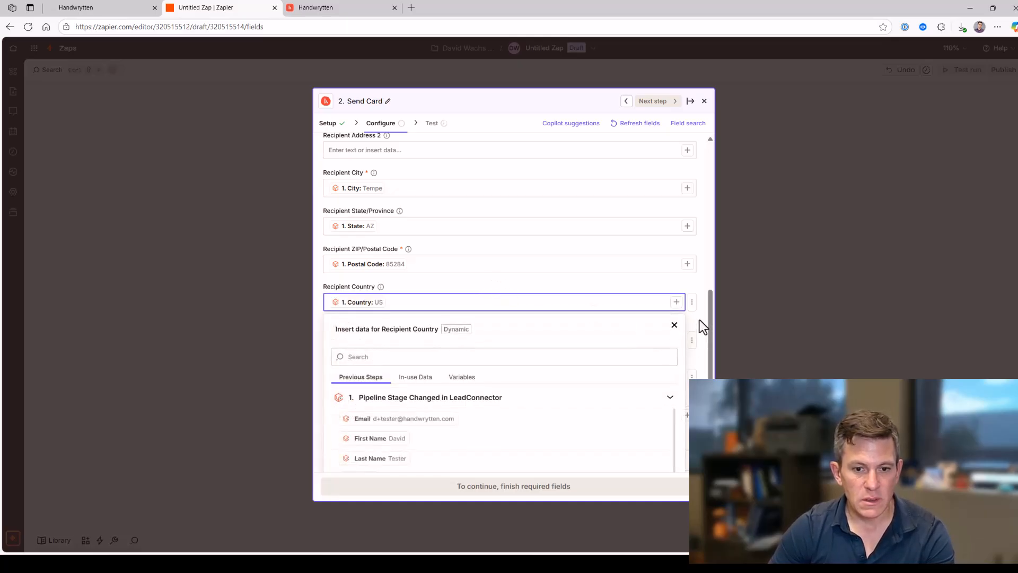
pyautogui.click(675, 325)
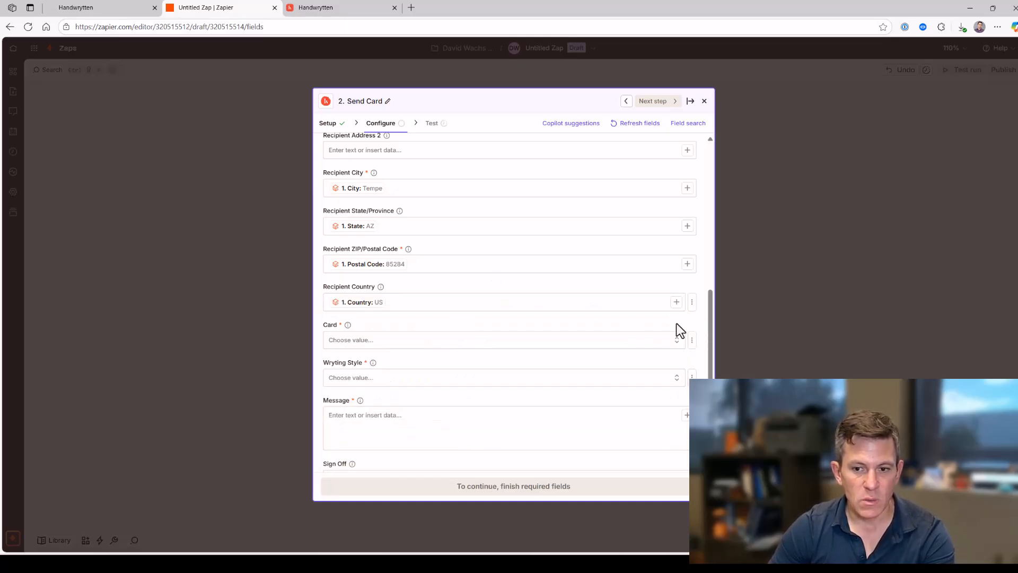
# - Search the Card options for "Home" and choose Home Sweet Home as the card
pyautogui.click(392, 341)
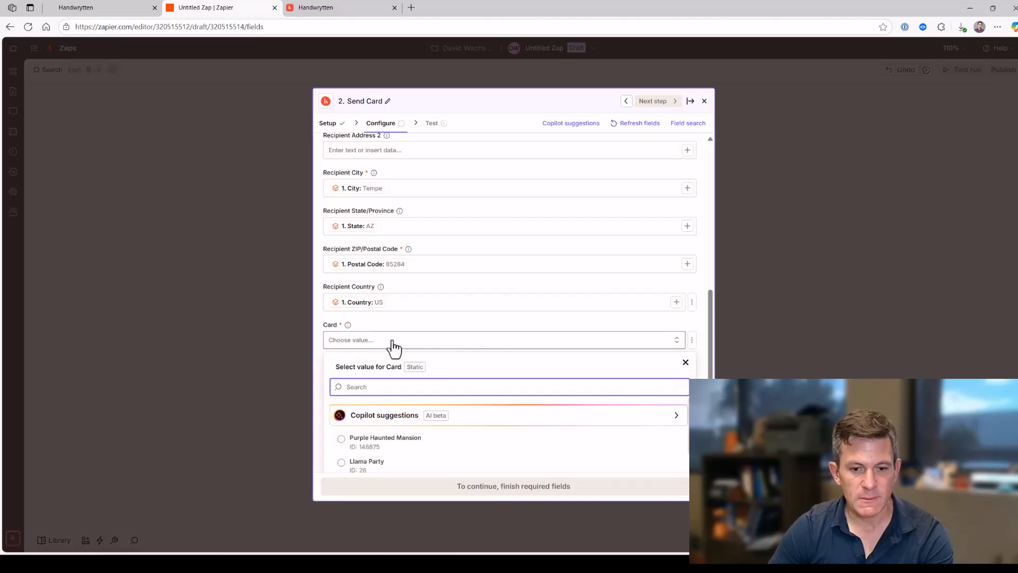
pyautogui.scroll(-5, 420, 465)
pyautogui.scroll(3, 419, 466)
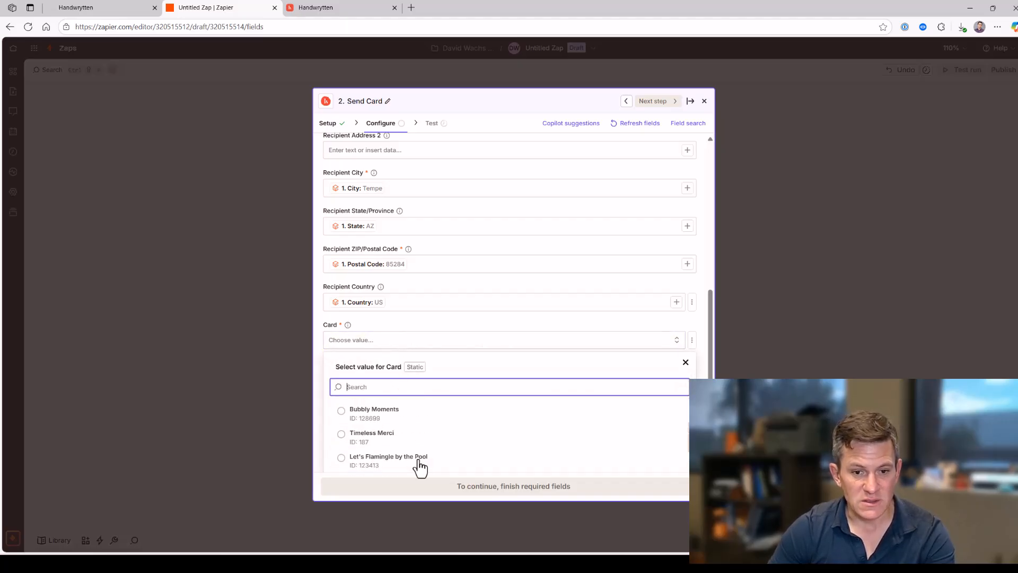
pyautogui.scroll(2, 421, 467)
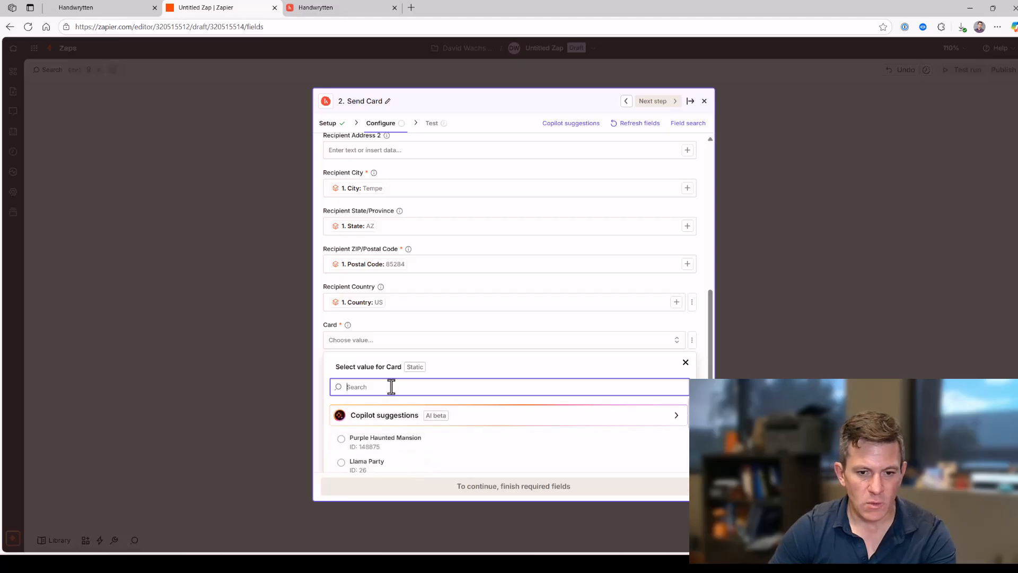
pyautogui.write('Home doo')
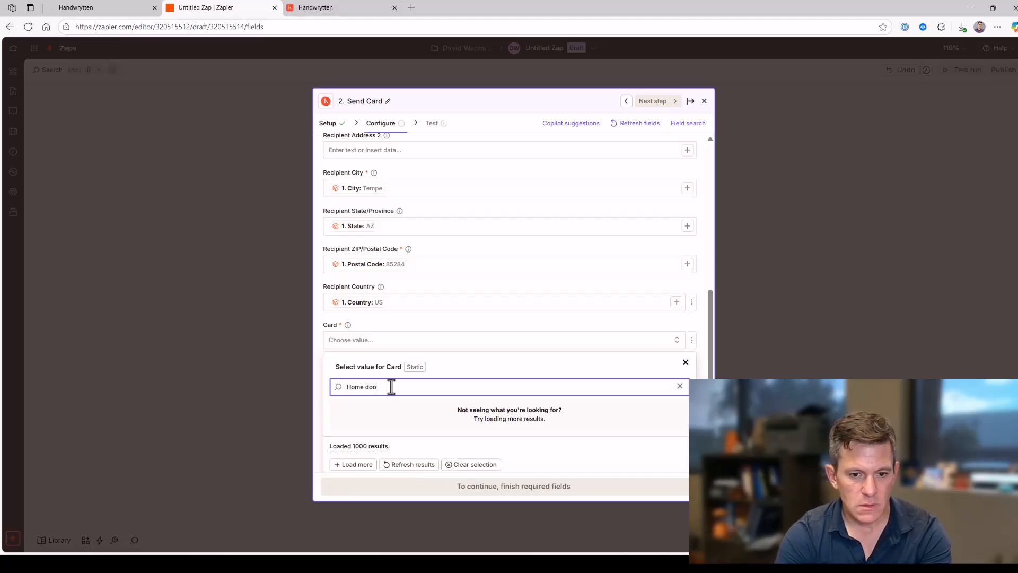
pyautogui.press('BackSpace')
pyautogui.press('BackSpace')
pyautogui.press('BackSpace')
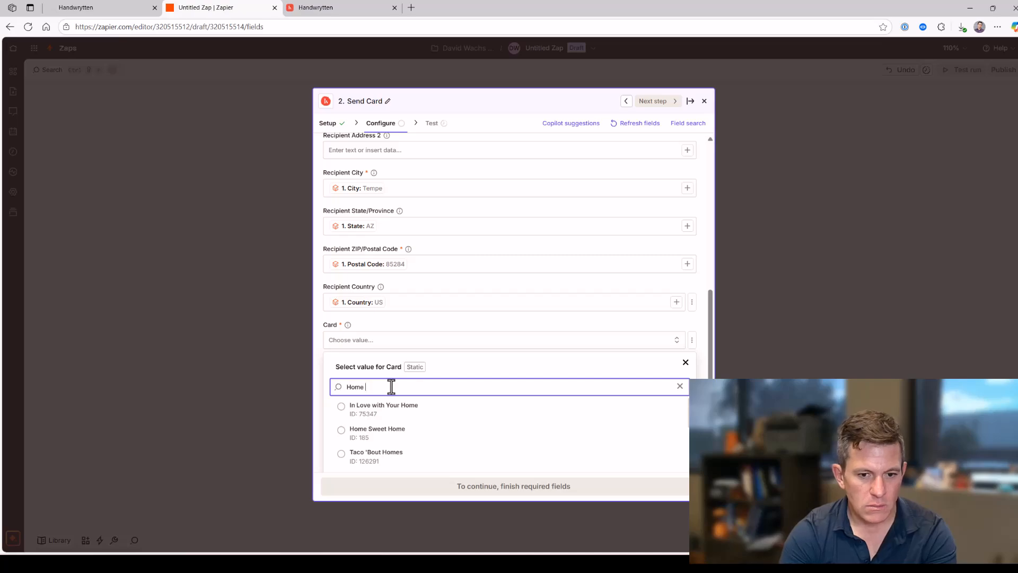
pyautogui.click(378, 430)
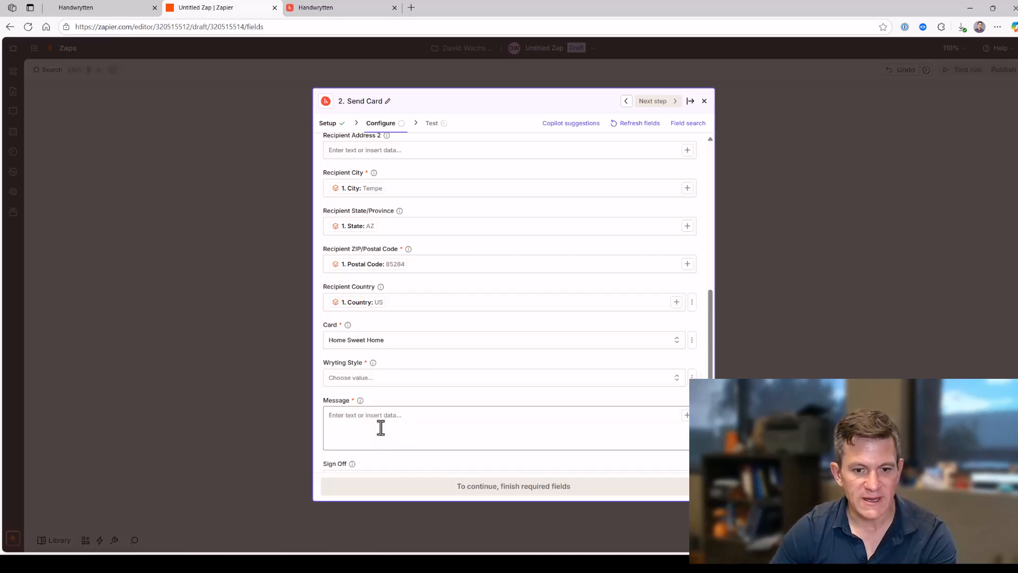
# - Set Wryting Style to Bubbly Beaumont and begin the Message with "Dear" followed by the trigger's First Name field
pyautogui.click(384, 383)
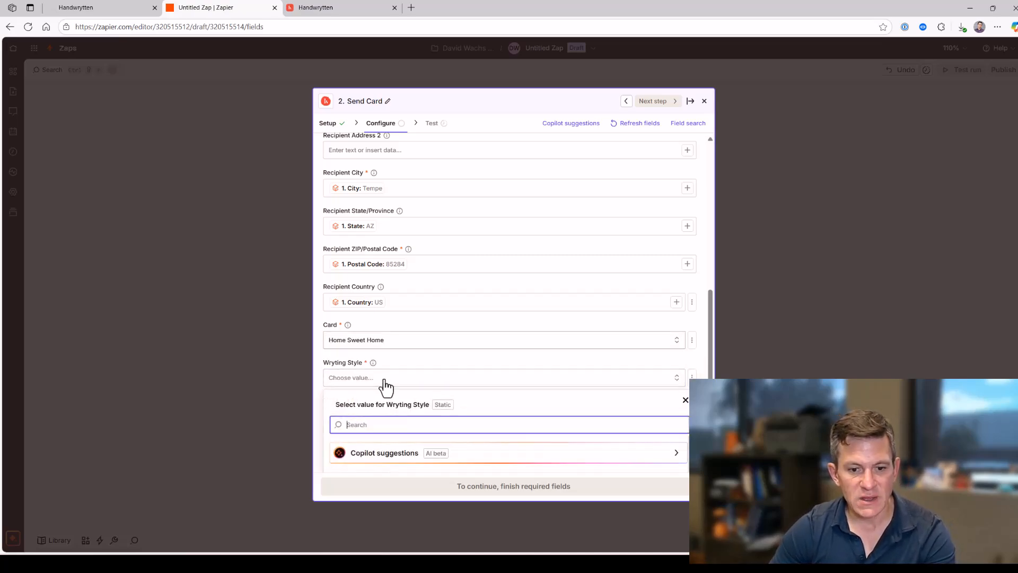
pyautogui.click(374, 350)
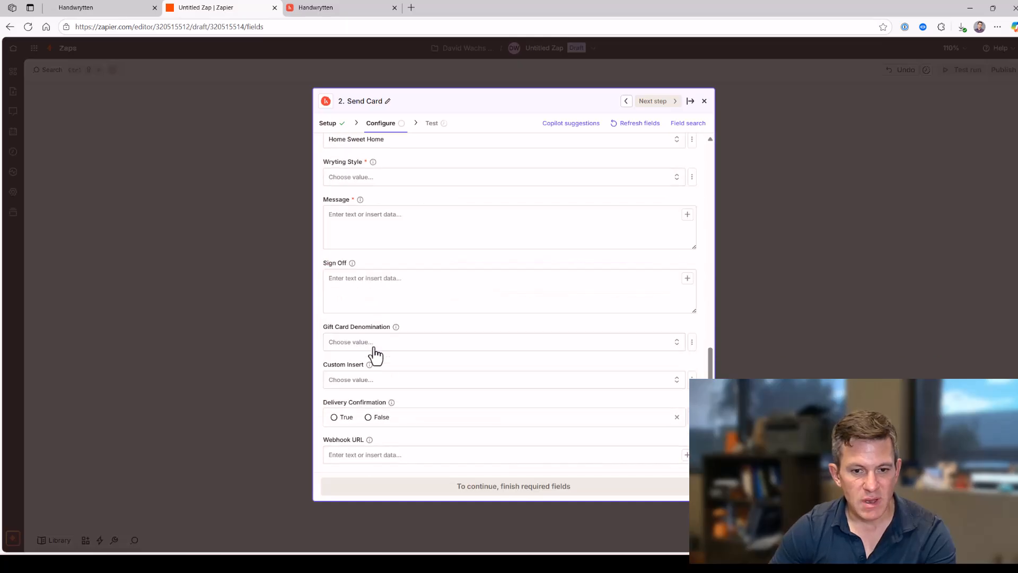
pyautogui.click(526, 230)
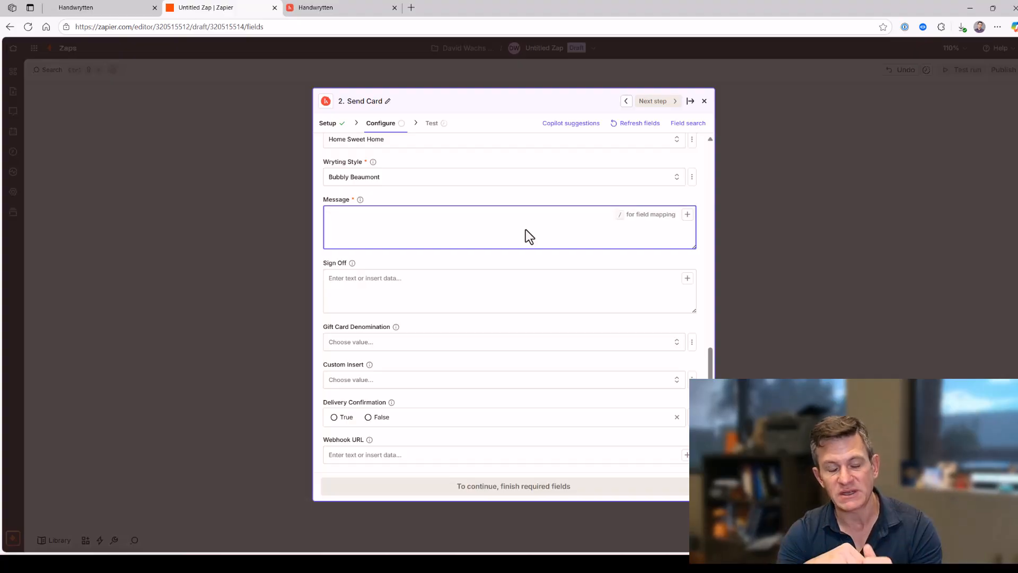
pyautogui.write('De')
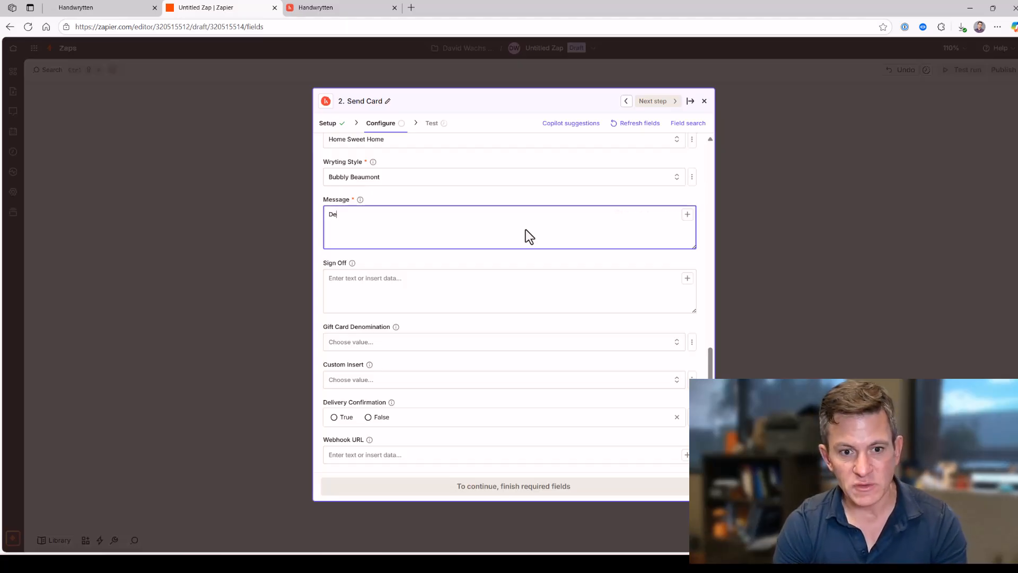
pyautogui.write('ar /')
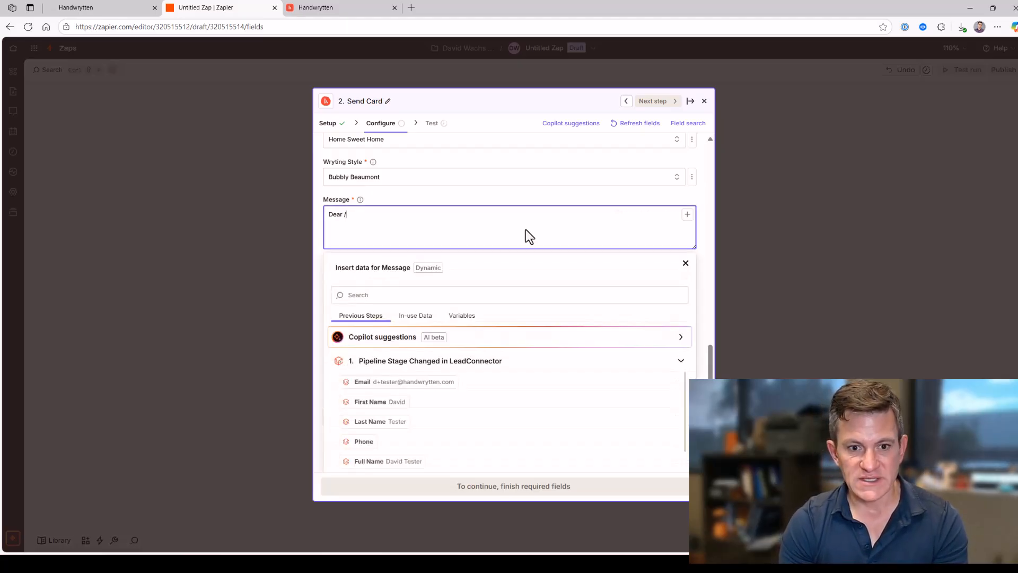
pyautogui.write('first')
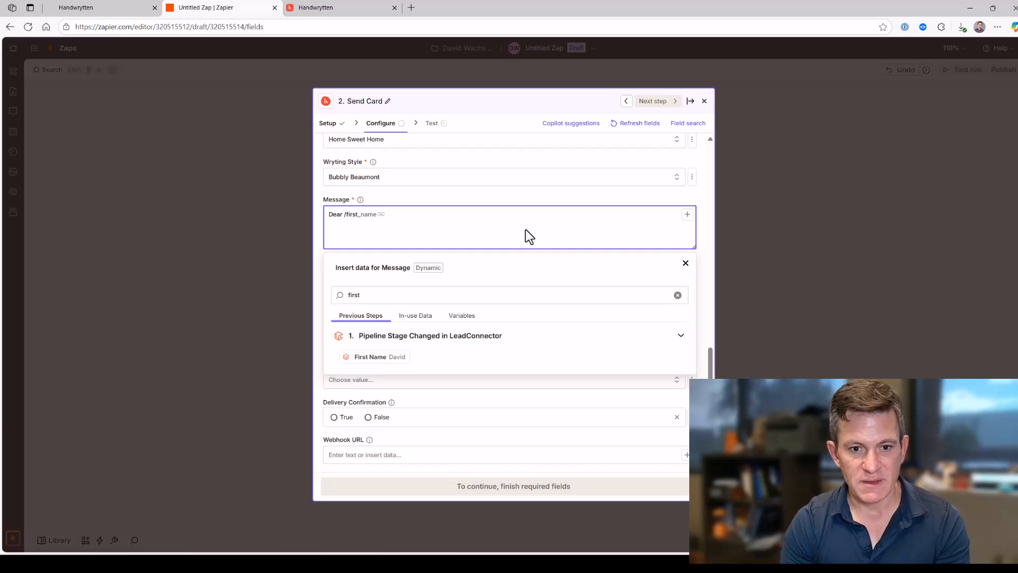
pyautogui.click(398, 359)
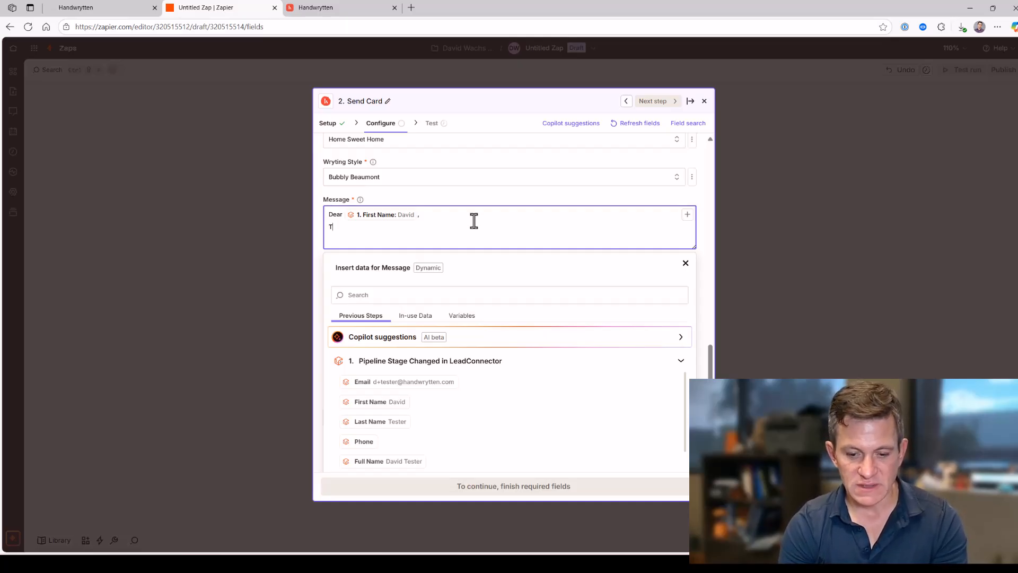
# - Add the line "Thanks so much for your purchase." below the greeting in the Message
pyautogui.write('Thanks so muc')
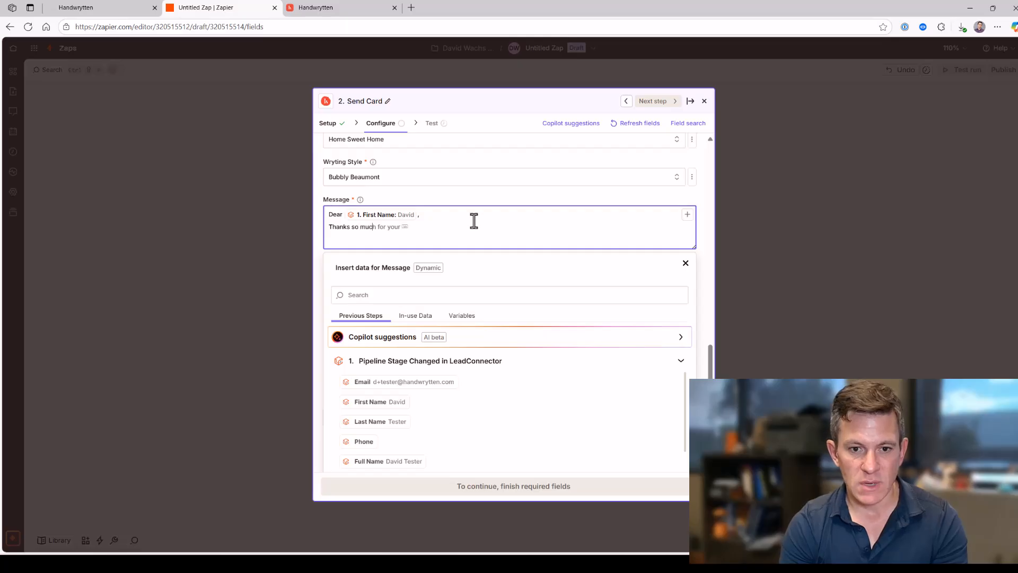
pyautogui.write('h for your pur')
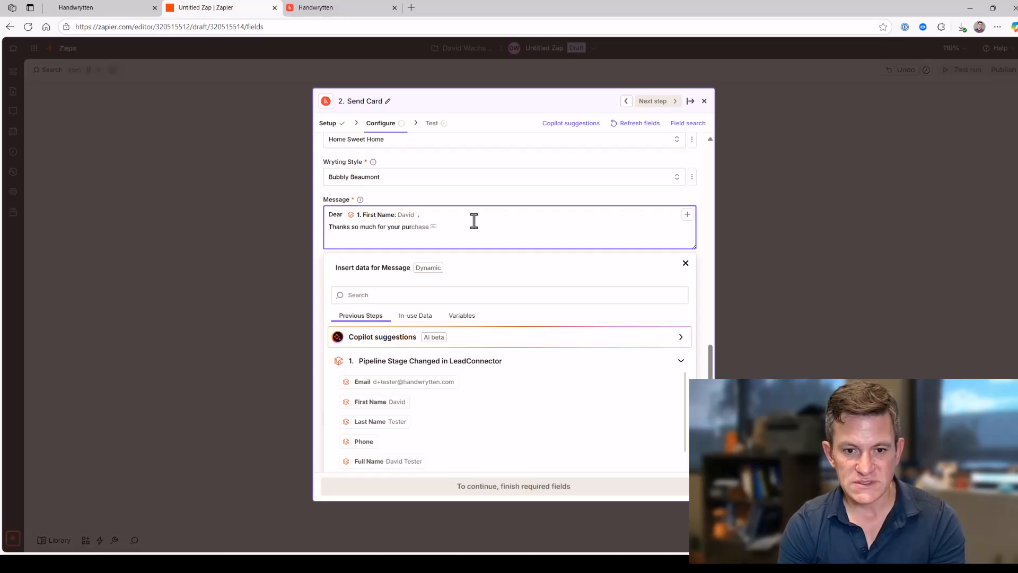
pyautogui.press('Tab')
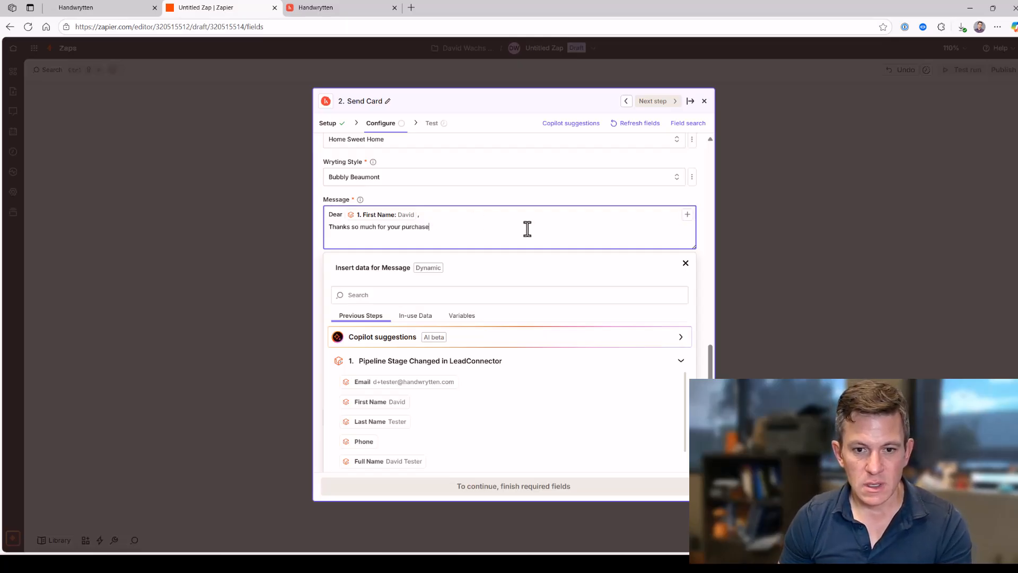
pyautogui.click(526, 228)
pyautogui.write('.')
pyautogui.scroll(-1, 519, 180)
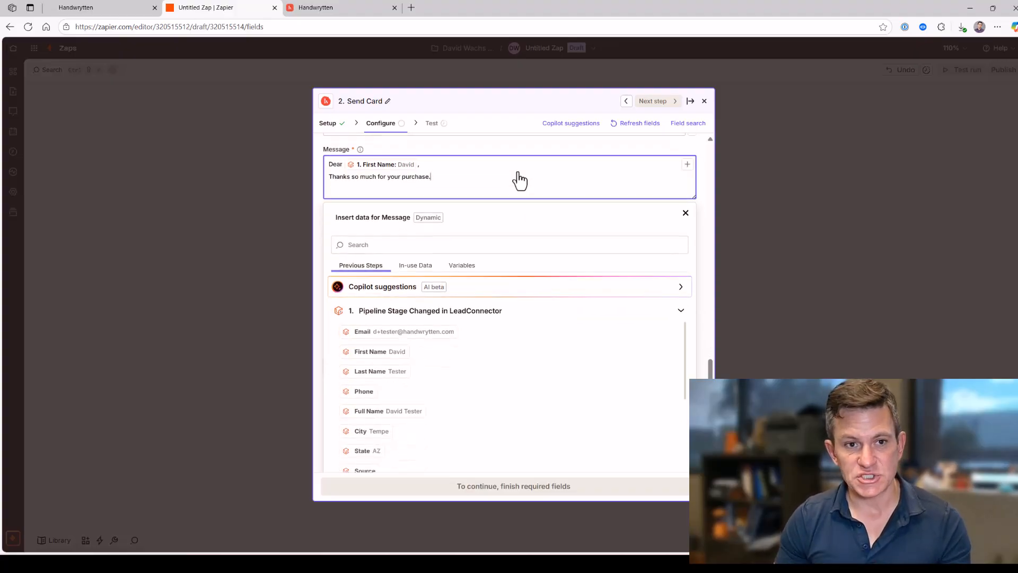
# - Find the saved signature on Handwrytten's integrations page and enter its signature code as the Sign Off in Zapier
pyautogui.click(320, 9)
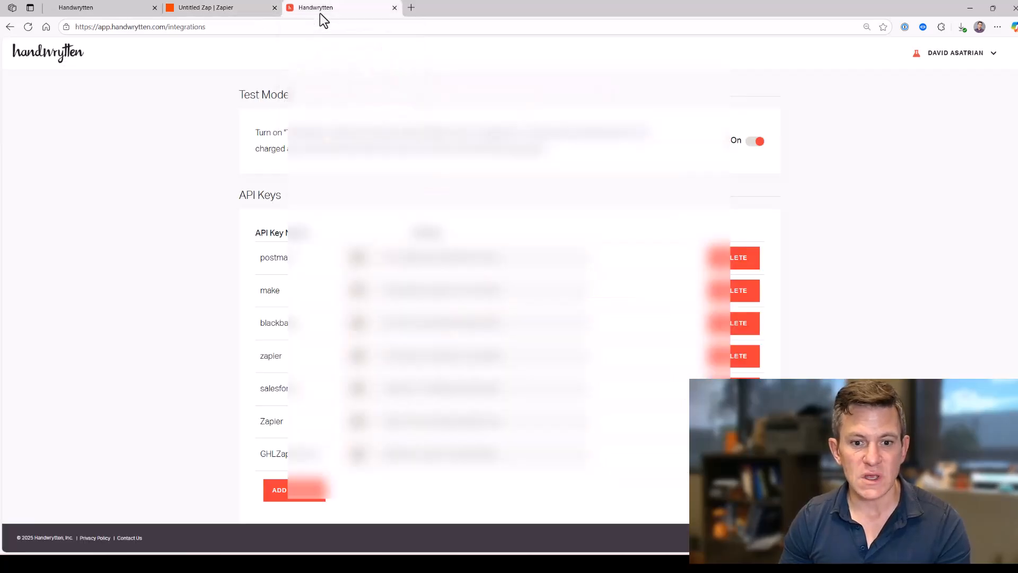
pyautogui.scroll(-4, 320, 14)
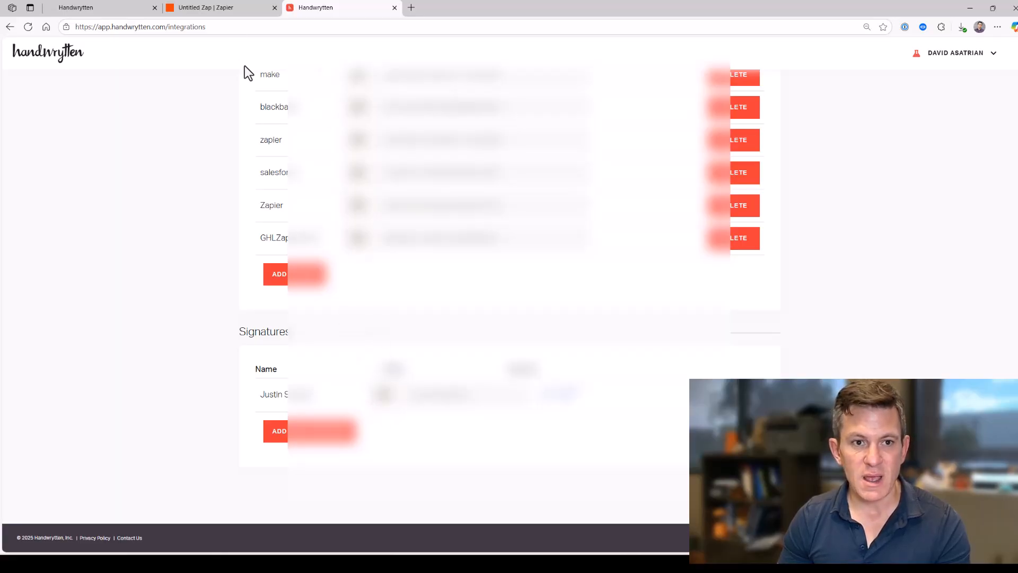
pyautogui.click(223, 10)
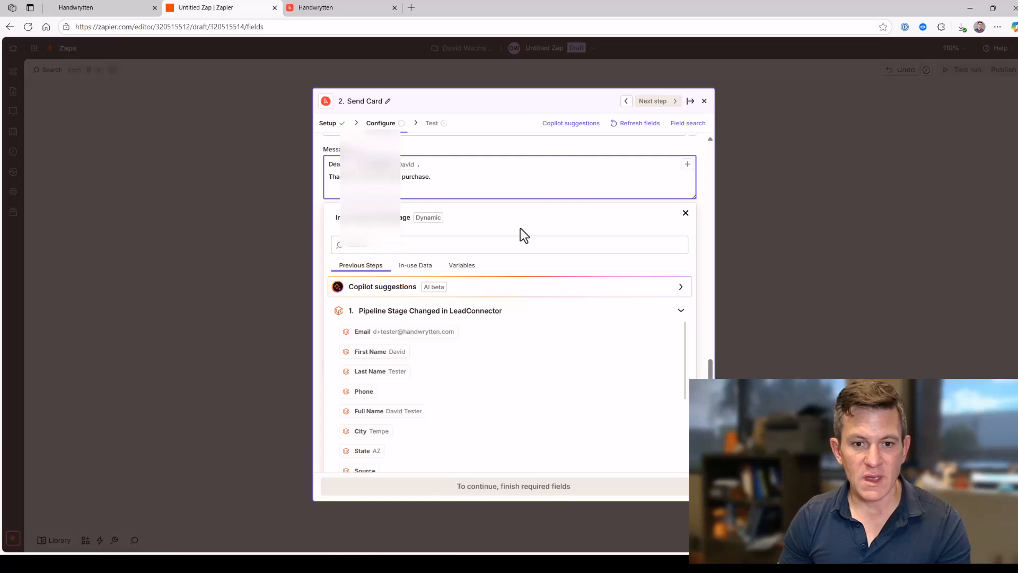
pyautogui.click(685, 211)
pyautogui.click(584, 237)
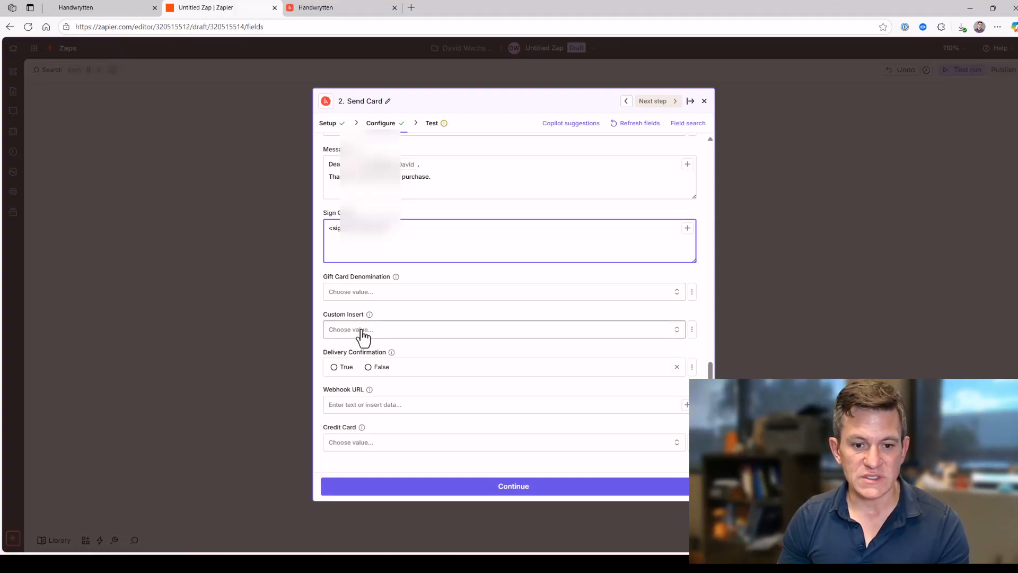
# - Set Delivery Confirmation to False, leave Credit Card empty and continue to the Send Card test
pyautogui.click(370, 374)
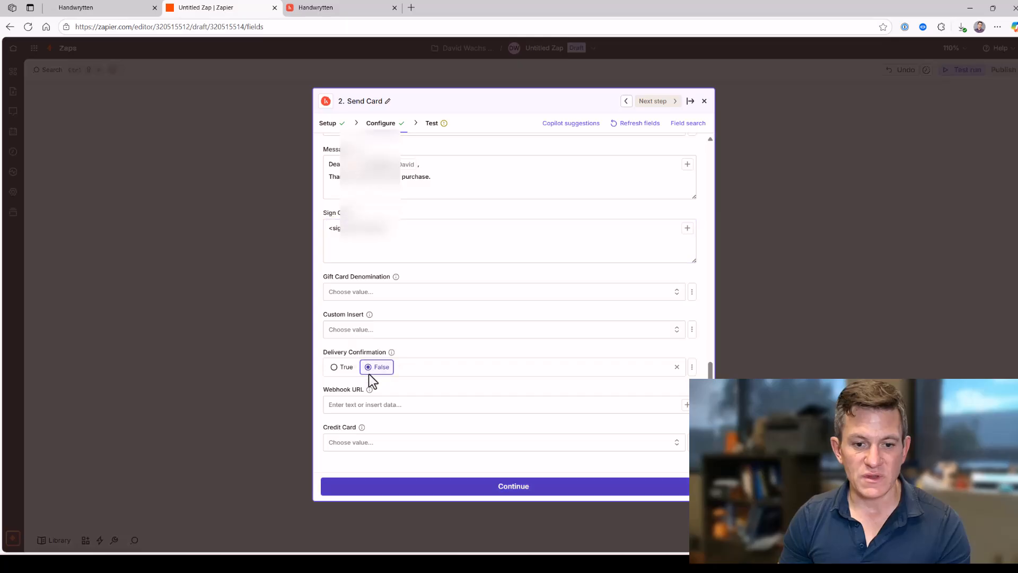
pyautogui.click(370, 447)
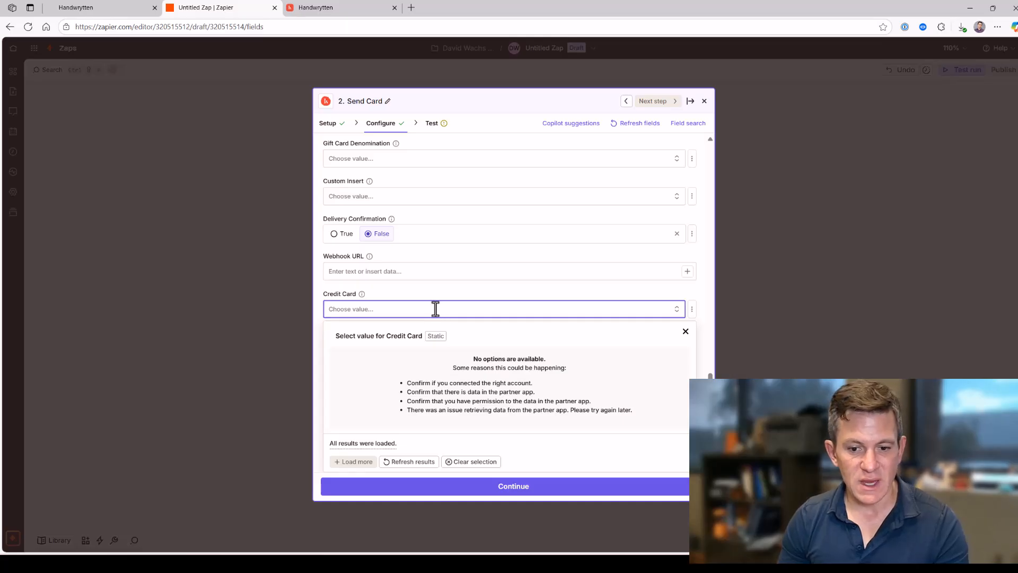
pyautogui.click(517, 488)
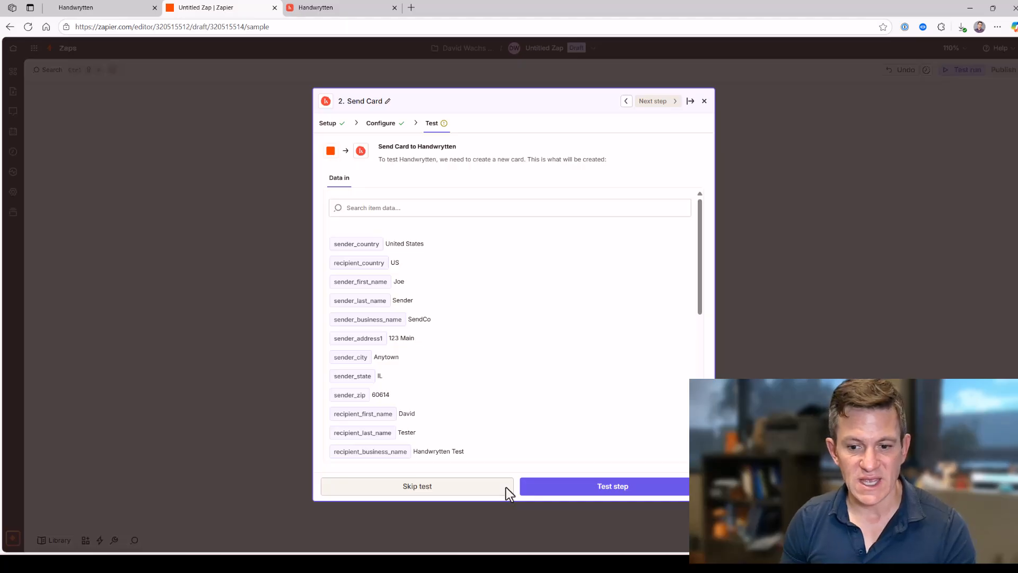
# - Check the Test Mode setting on Handwrytten's integrations page and run the Send Card test in Zapier
pyautogui.click(578, 496)
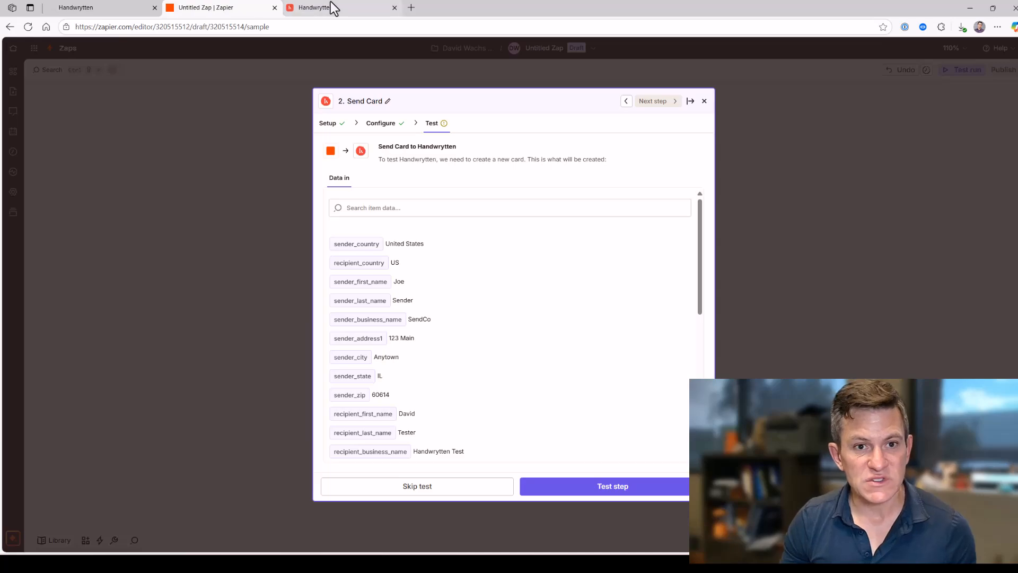
pyautogui.click(345, 8)
pyautogui.scroll(4, 664, 159)
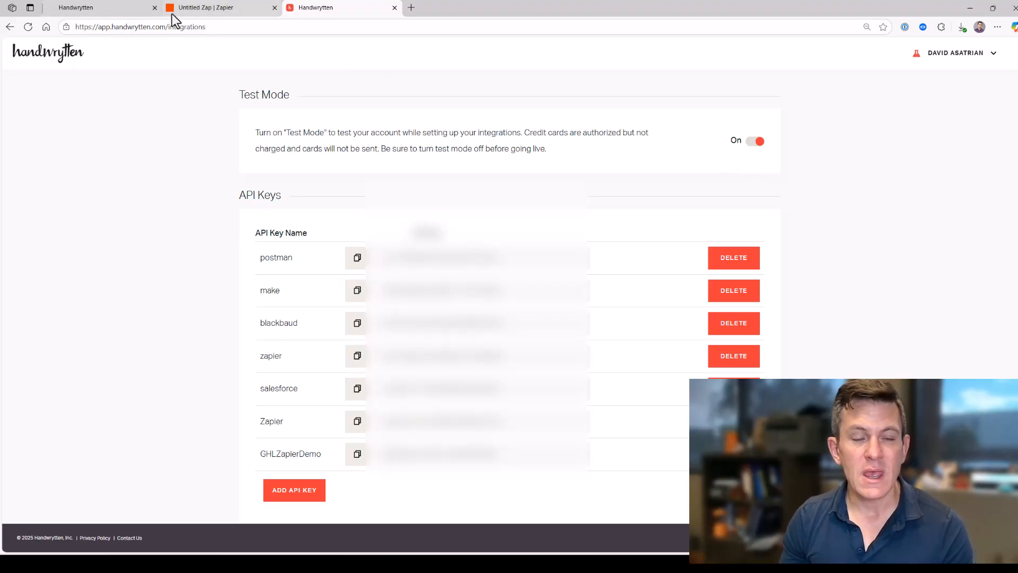
pyautogui.moveTo(171, 14)
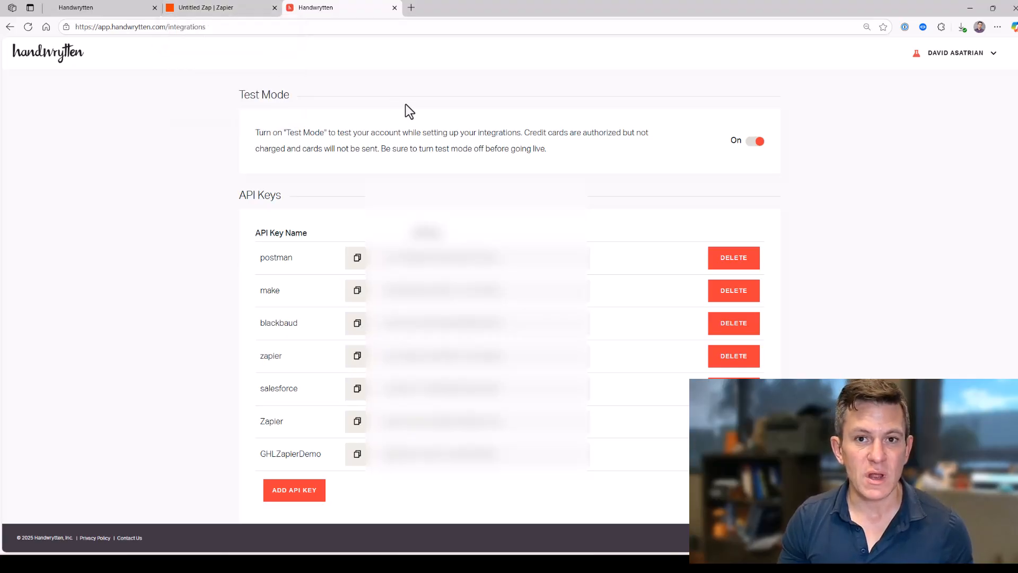
pyautogui.click(215, 8)
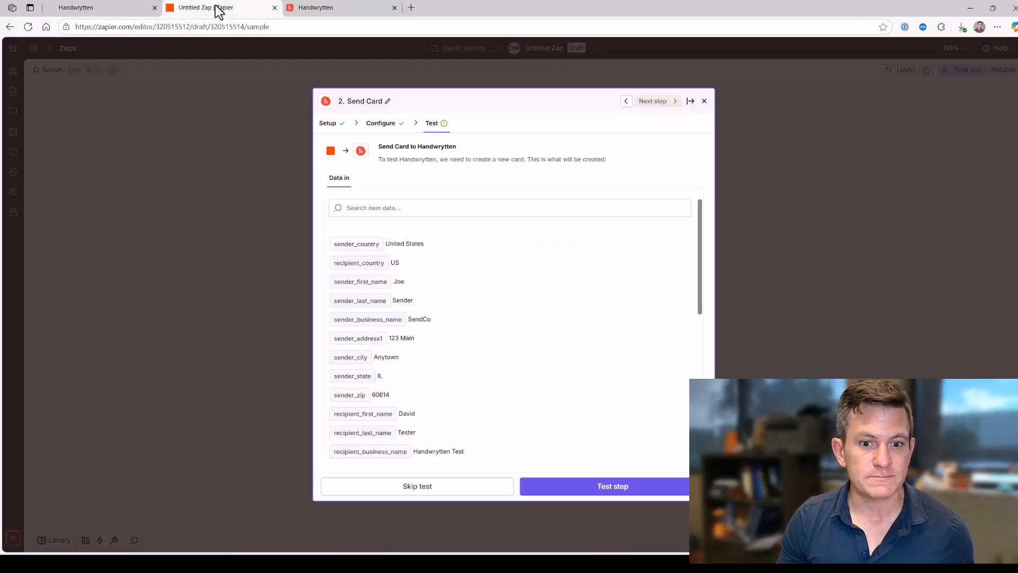
pyautogui.click(643, 483)
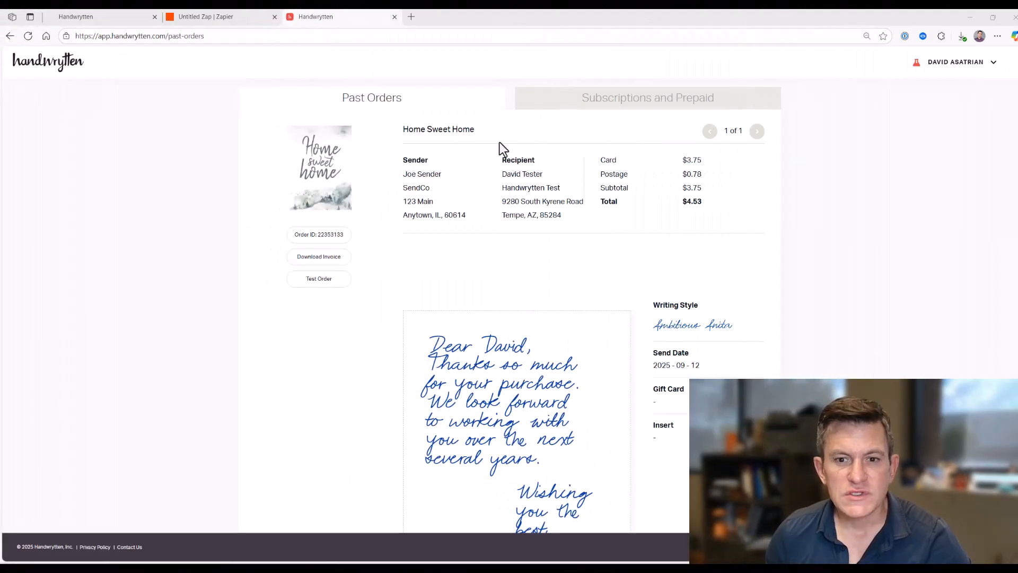
# - Review the Home Sweet Home test order in Handwrytten's Past Orders and publish the Zap in Zapier
pyautogui.scroll(-1, 470, 294)
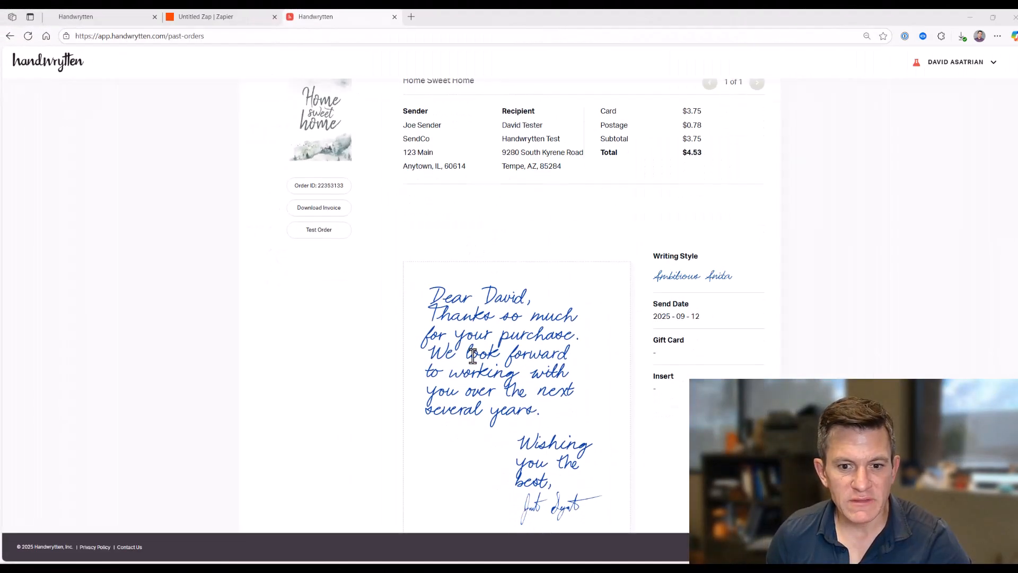
pyautogui.scroll(-2, 532, 431)
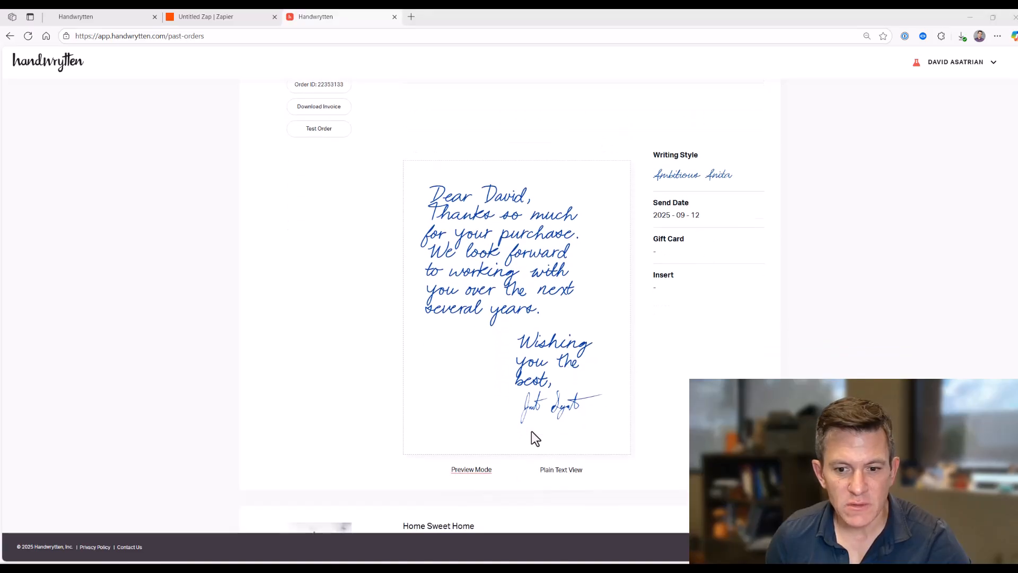
pyautogui.scroll(5, 595, 372)
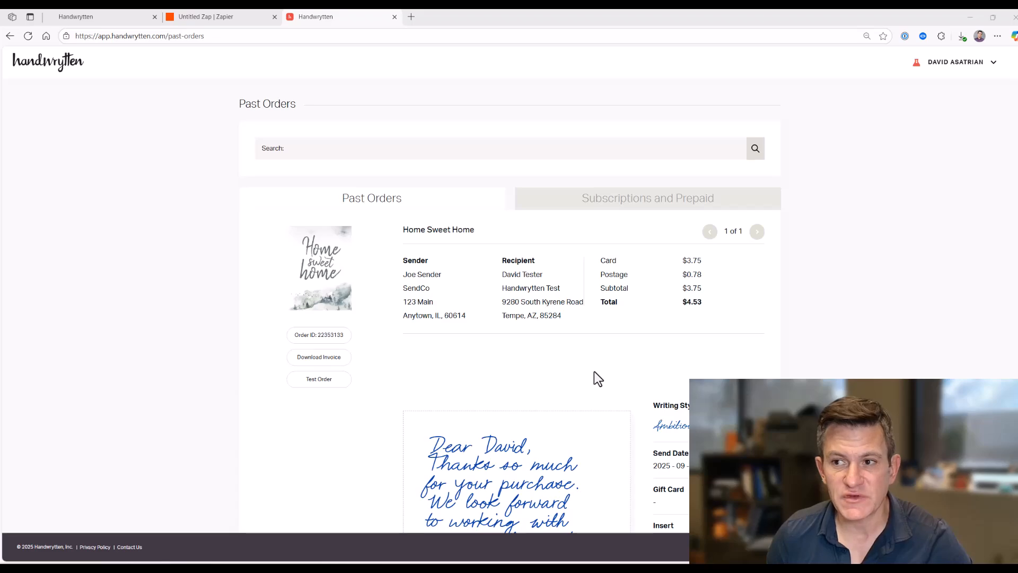
pyautogui.click(939, 68)
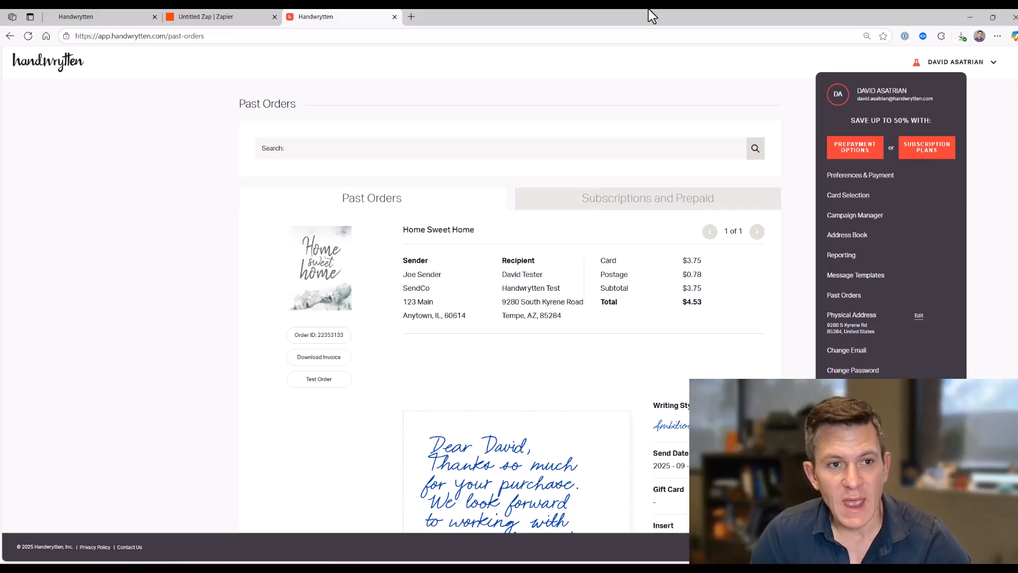
pyautogui.click(211, 17)
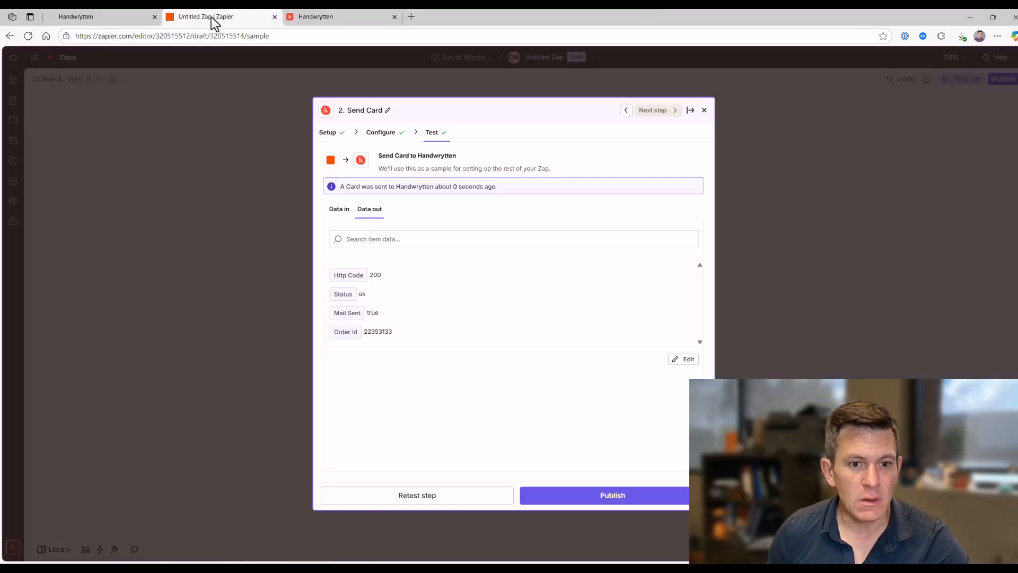
pyautogui.click(652, 507)
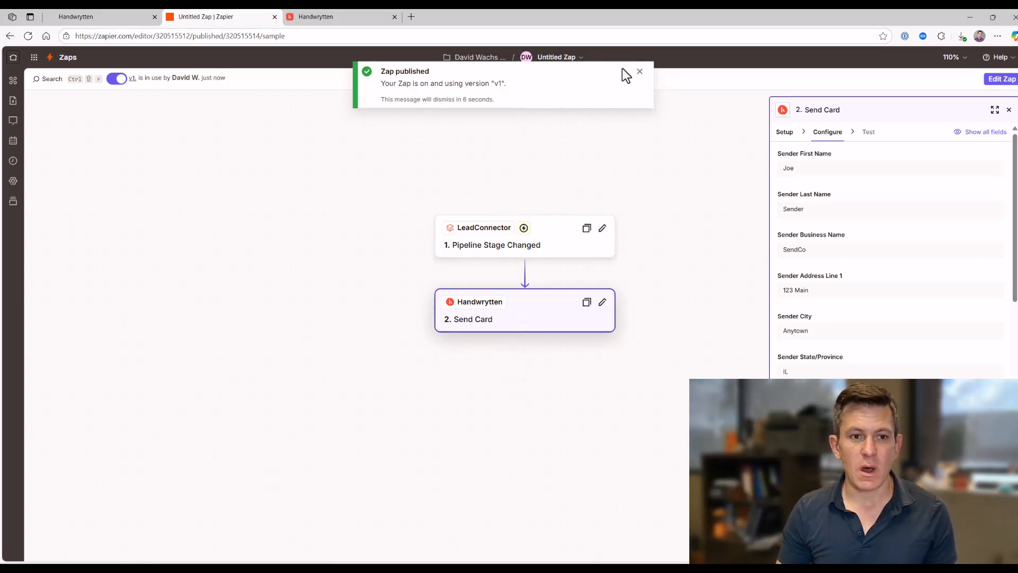
# - Dismiss the publish notification and turn the published Zap off
pyautogui.click(639, 73)
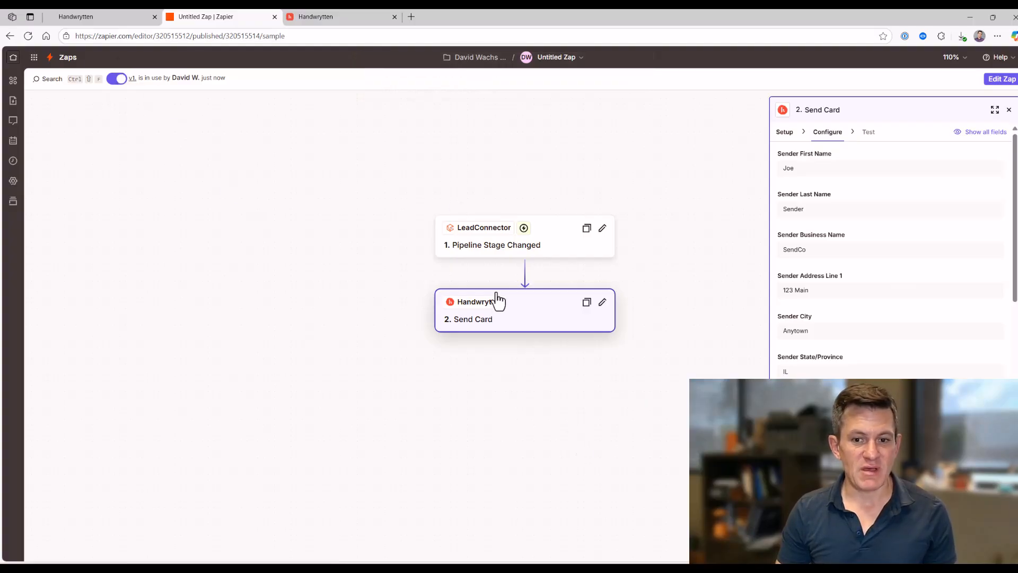
pyautogui.click(118, 79)
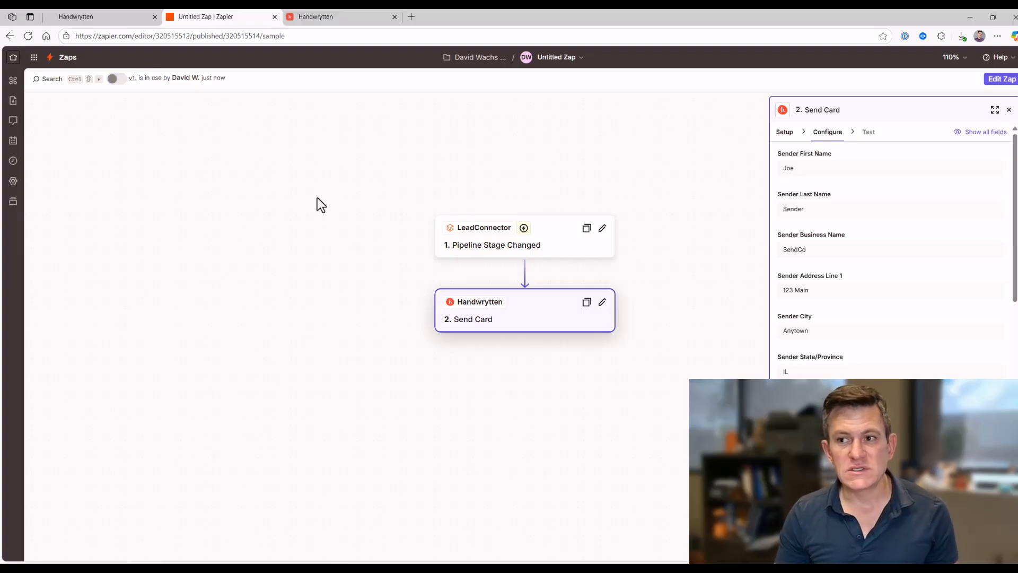
# - Open the Zap for editing and insert an empty action step between Pipeline Stage Changed and Send Card, without choosing an app
pyautogui.click(1001, 80)
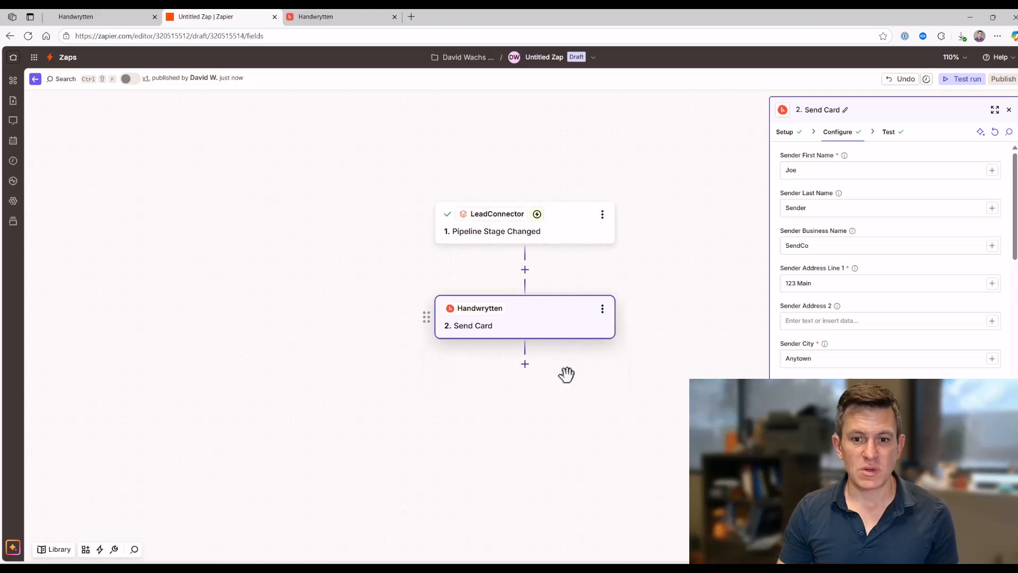
pyautogui.click(525, 270)
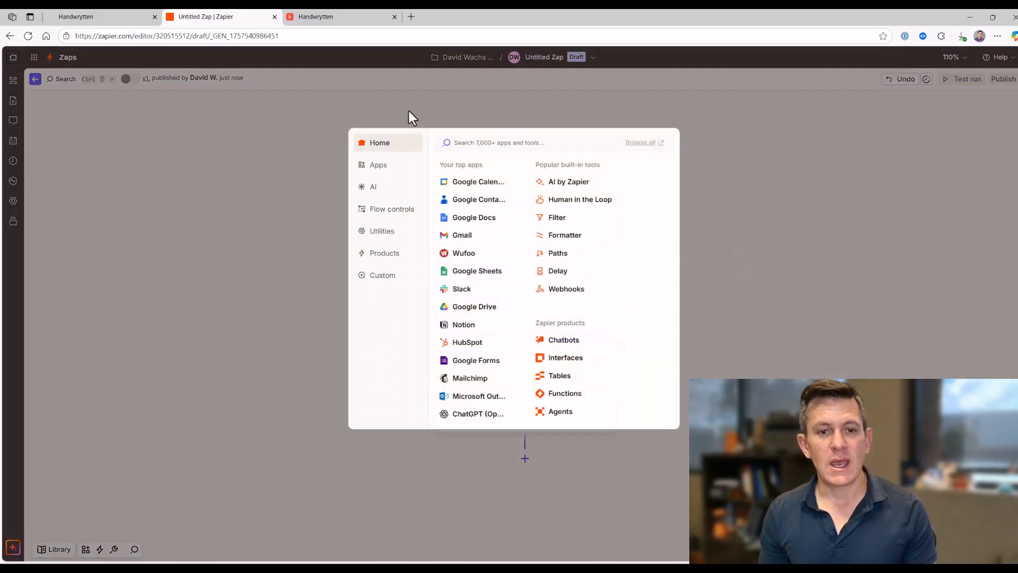
pyautogui.click(365, 95)
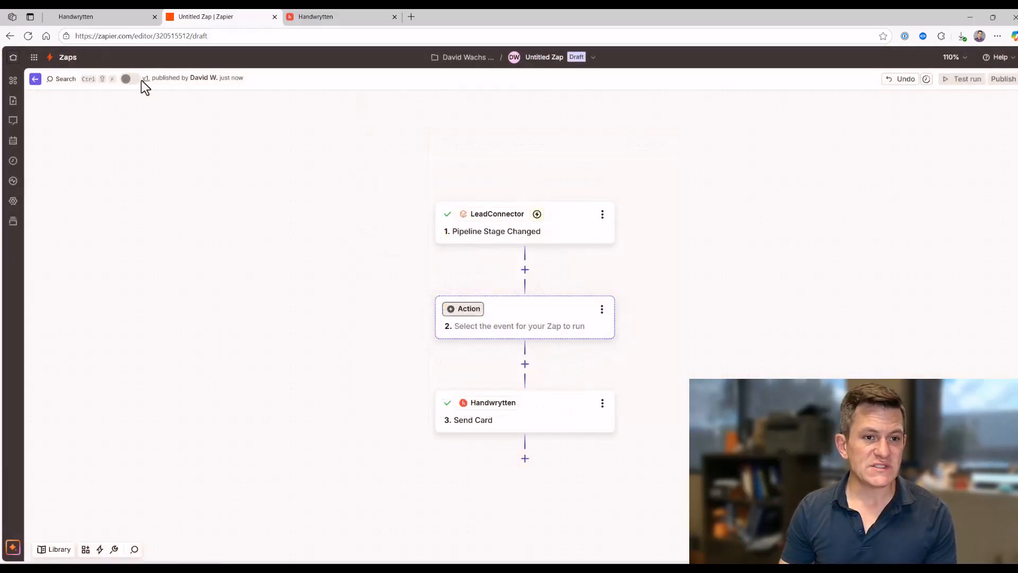
# - Leave the draft, return to the Zap's published version and close the app picker
pyautogui.click(10, 36)
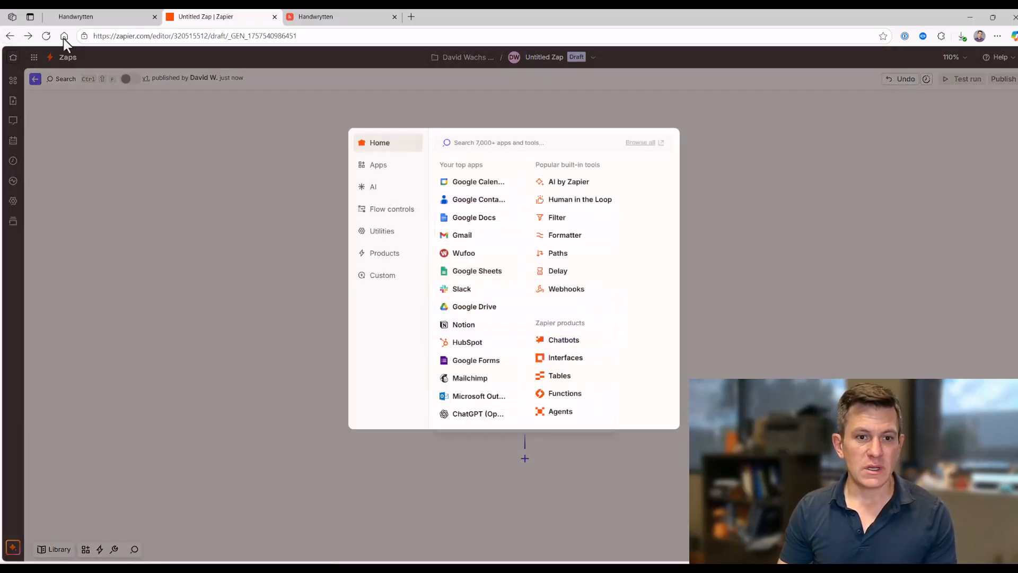
pyautogui.click(9, 36)
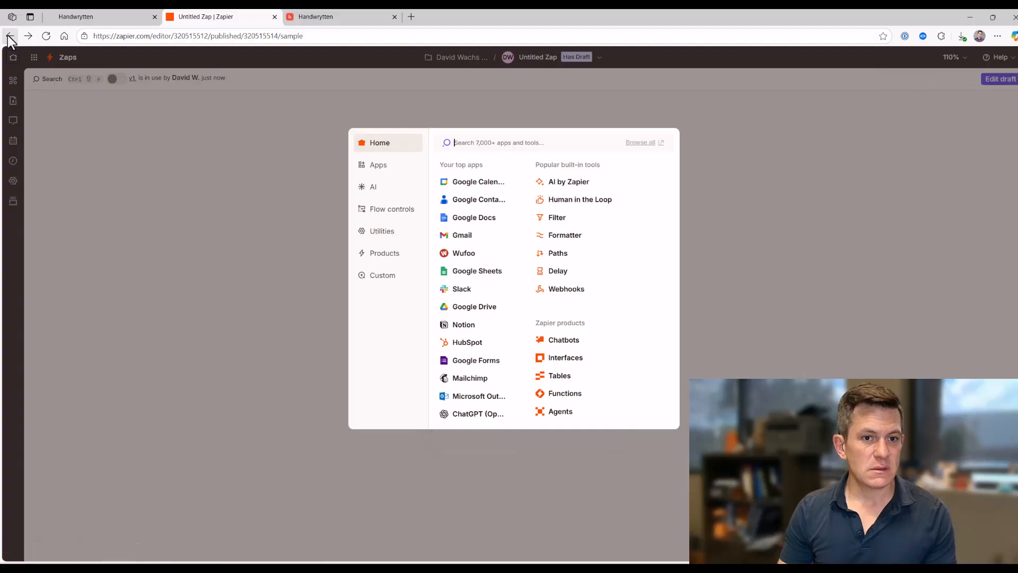
pyautogui.click(570, 118)
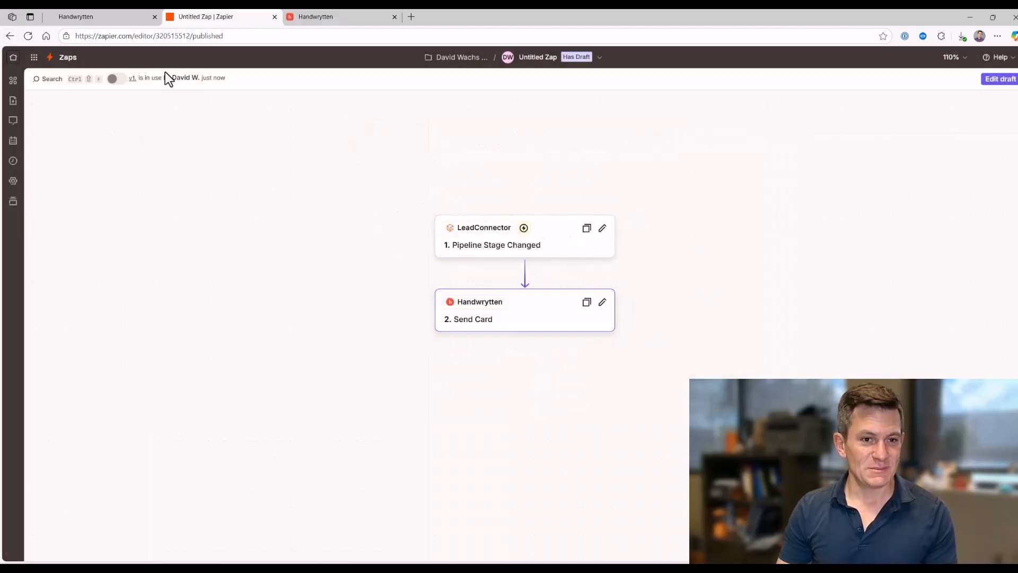